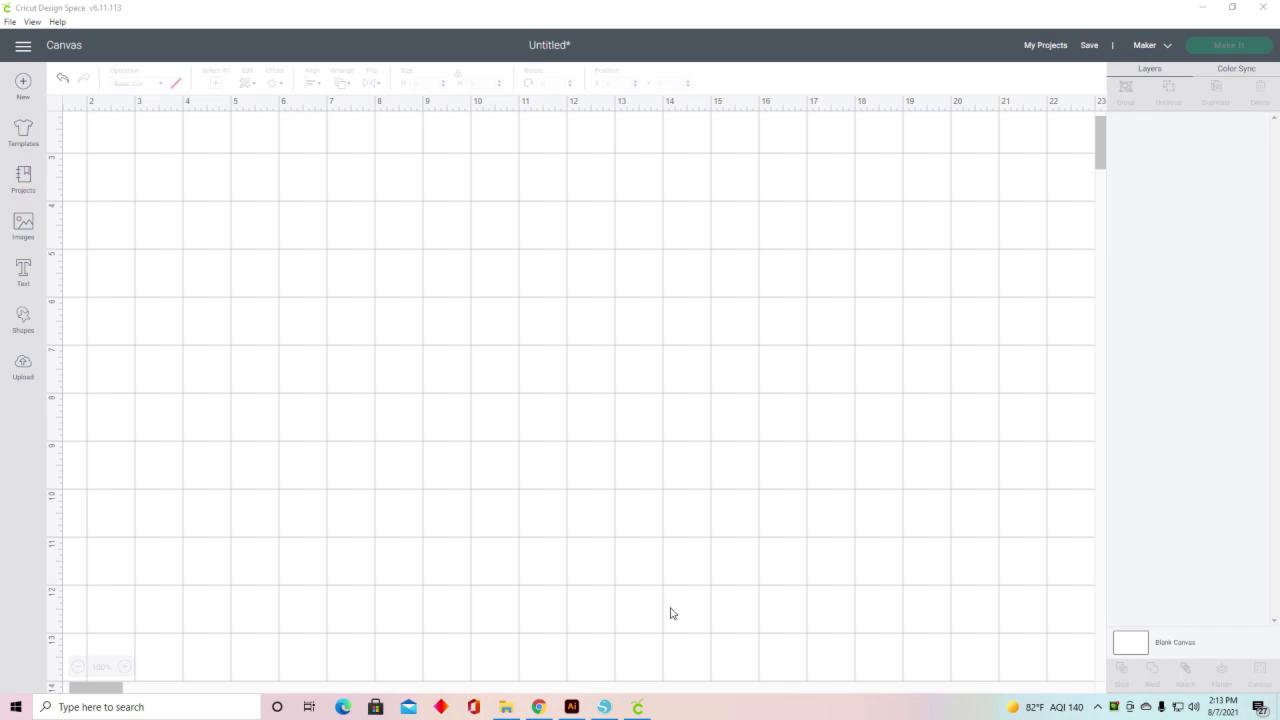
Open the image uploader and browse to the Design Space folder under PCD_Pot Of Gold.
left_click(24, 368)
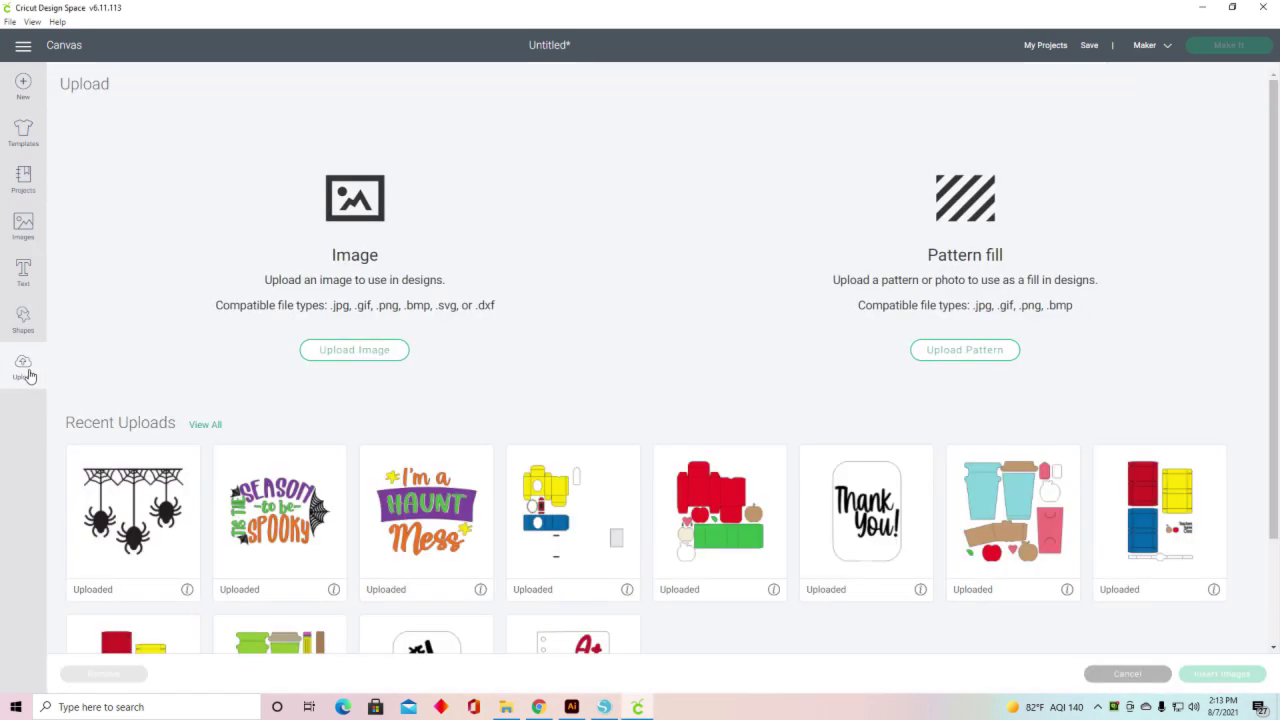
left_click(370, 350)
left_click(506, 707)
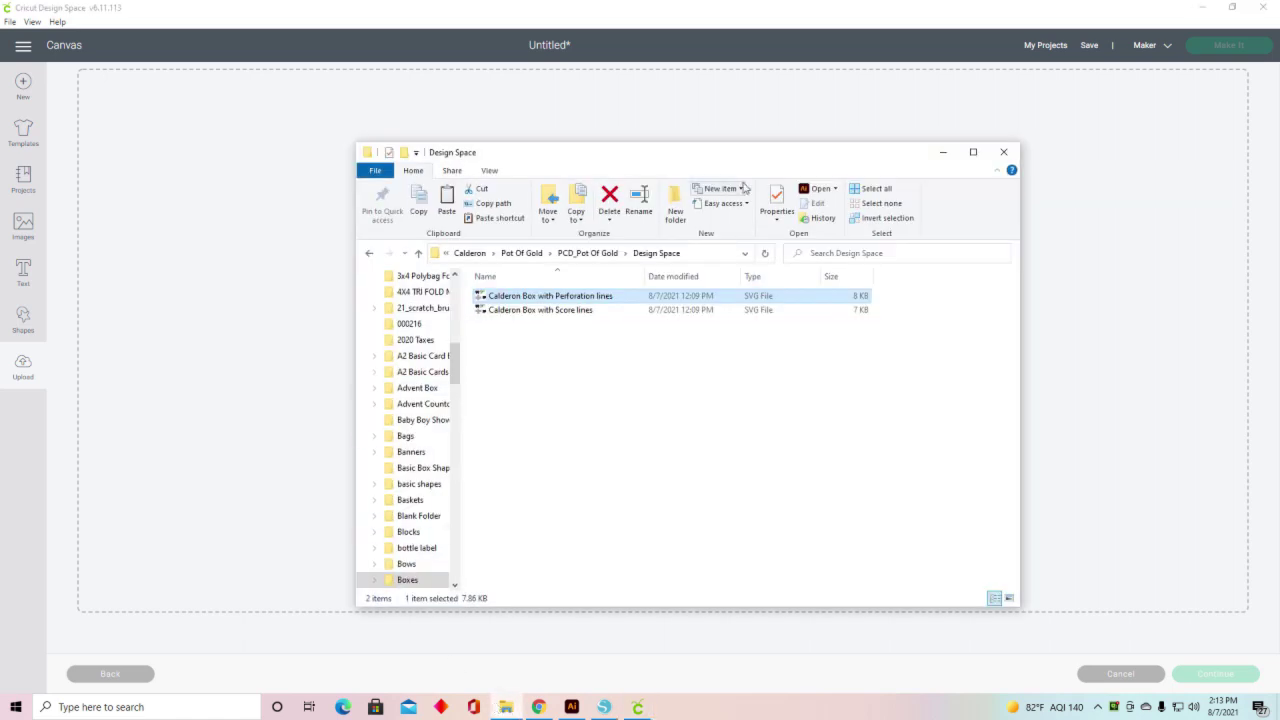
left_click_drag(754, 158, 753, 133)
left_click(590, 229)
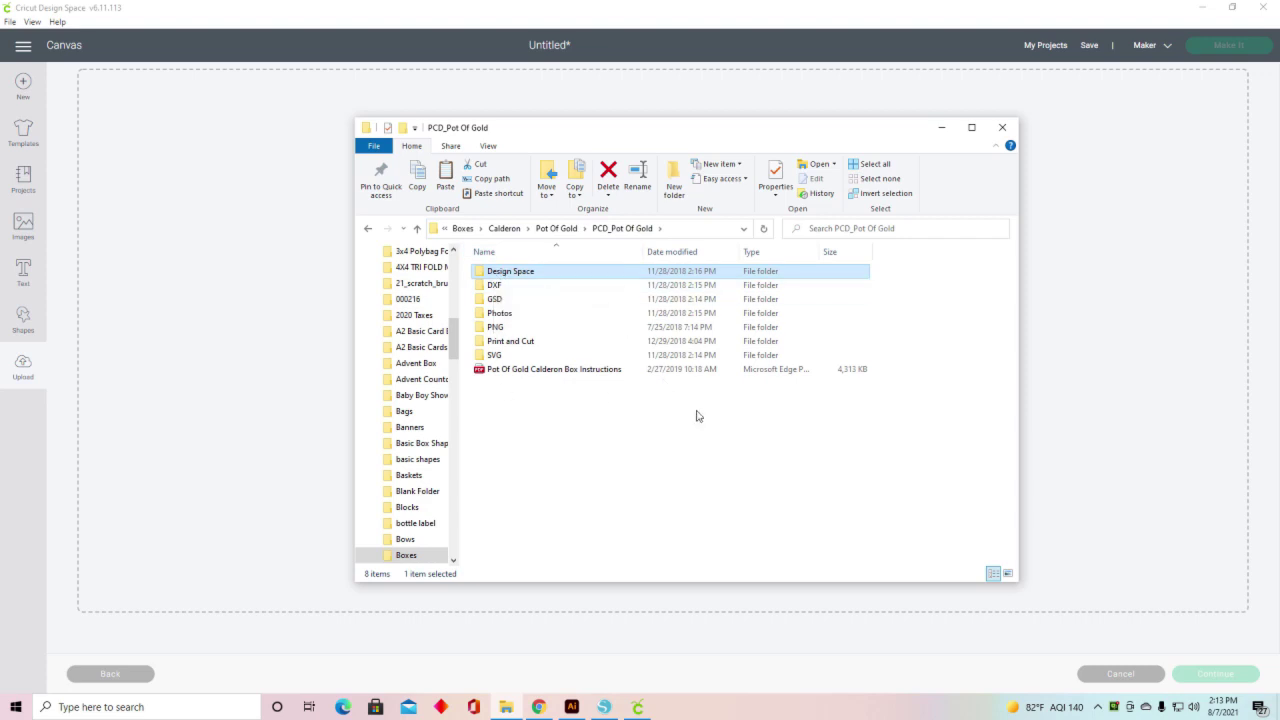
double_click(519, 278)
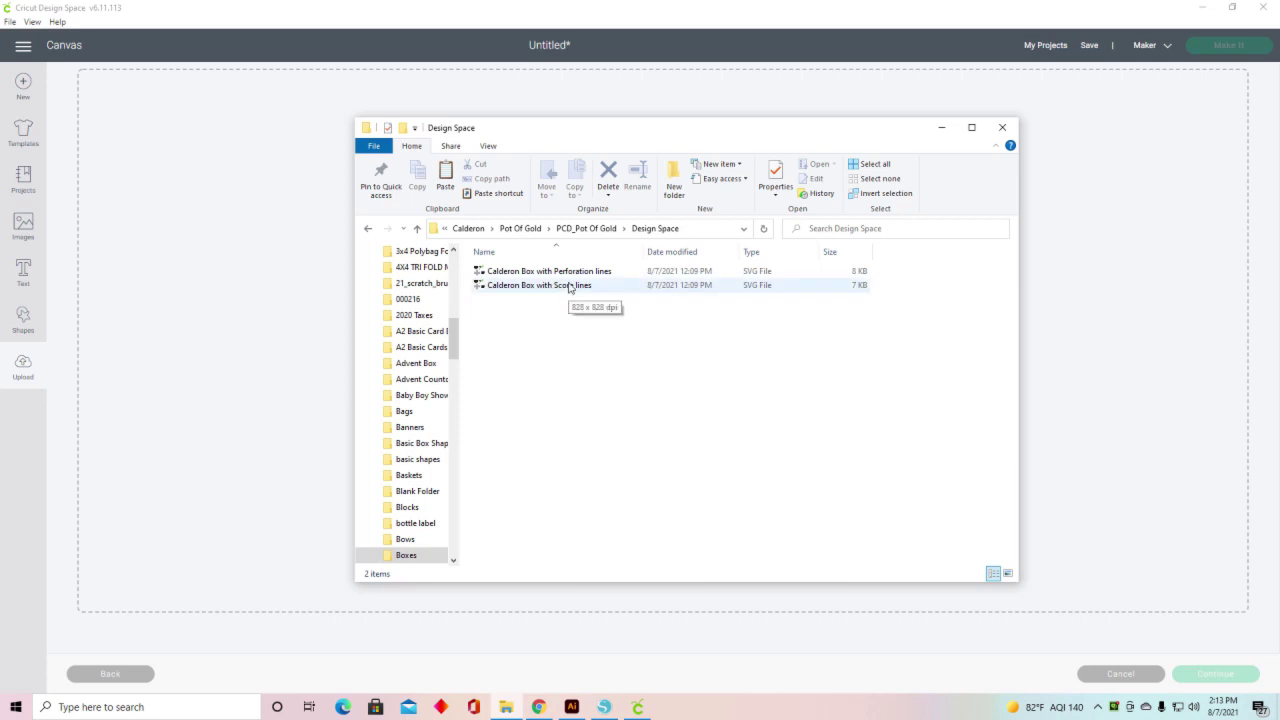
Upload the Calderon Box with Score lines SVG and select its tile in recent uploads.
left_click_drag(570, 287, 217, 296)
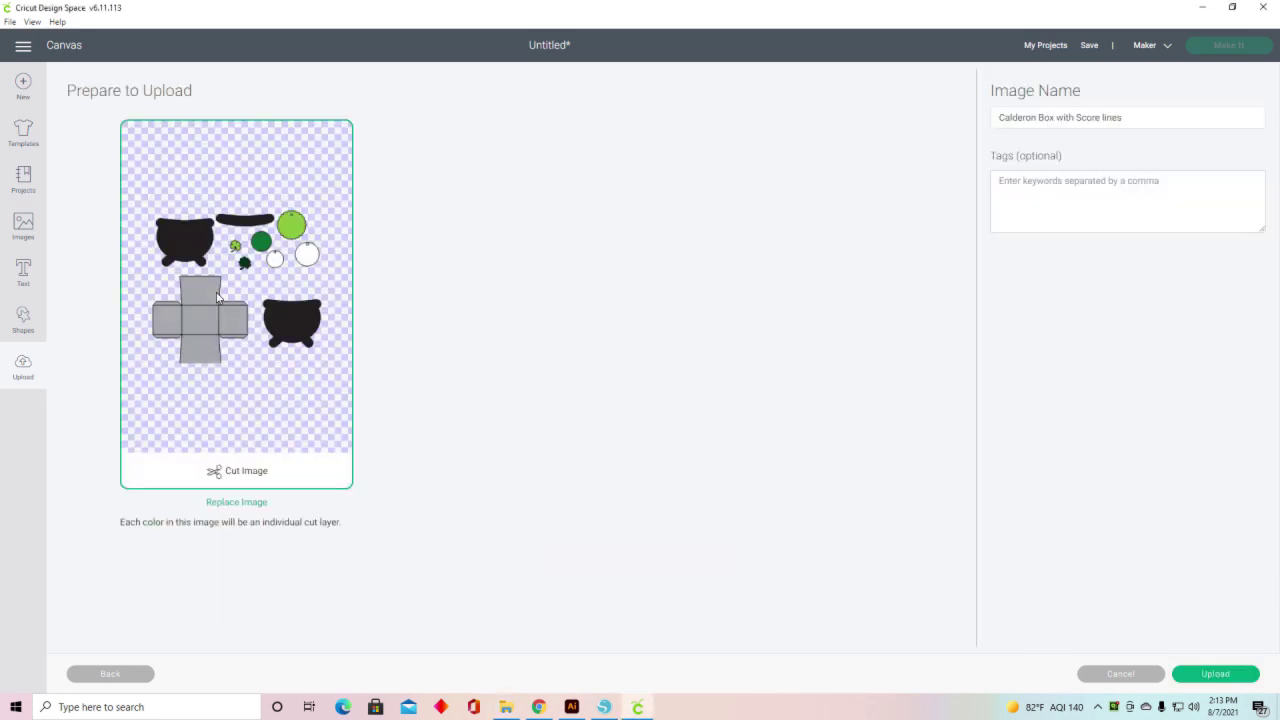
left_click(1251, 682)
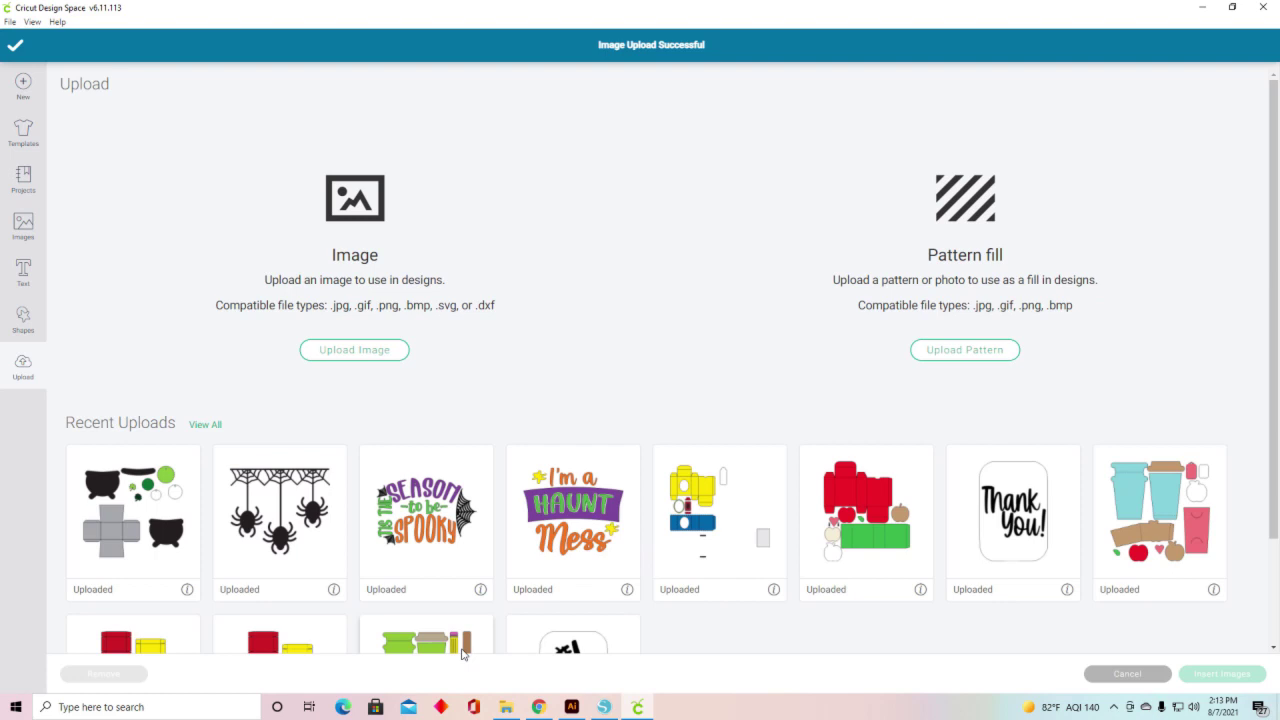
left_click(121, 546)
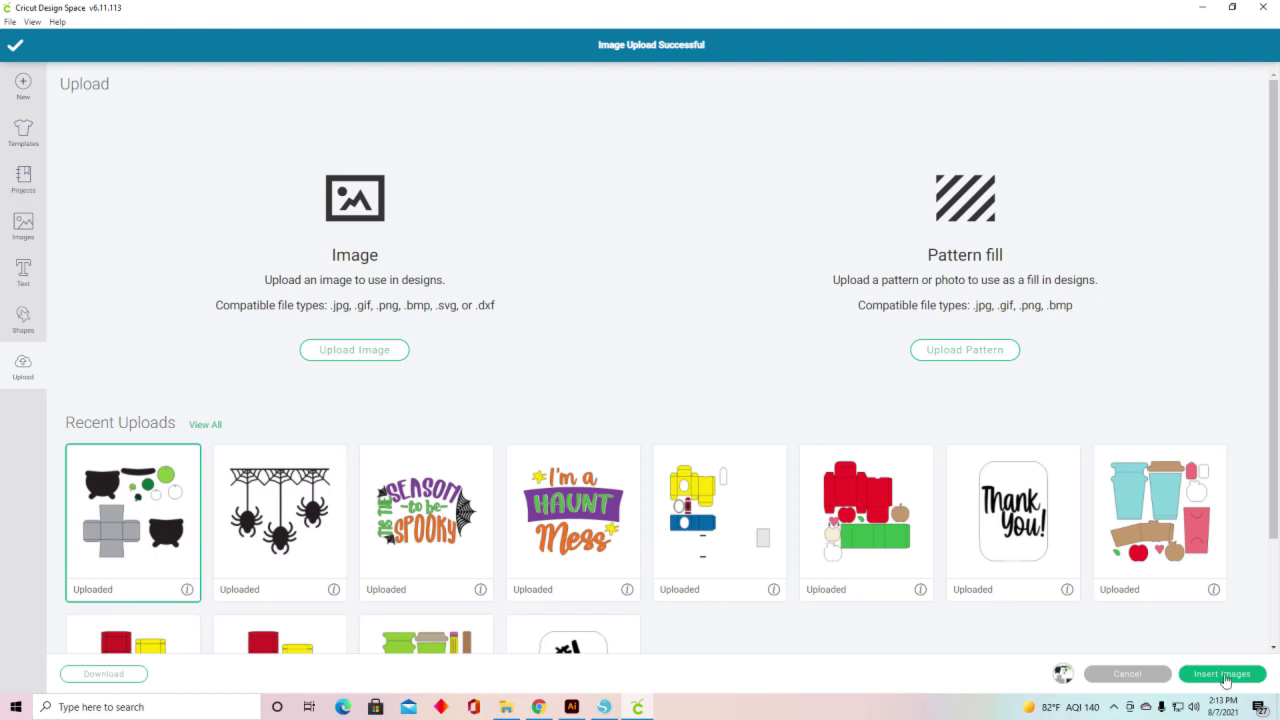
Insert the cauldron box design onto the canvas and nudge it slightly right.
left_click(1225, 677)
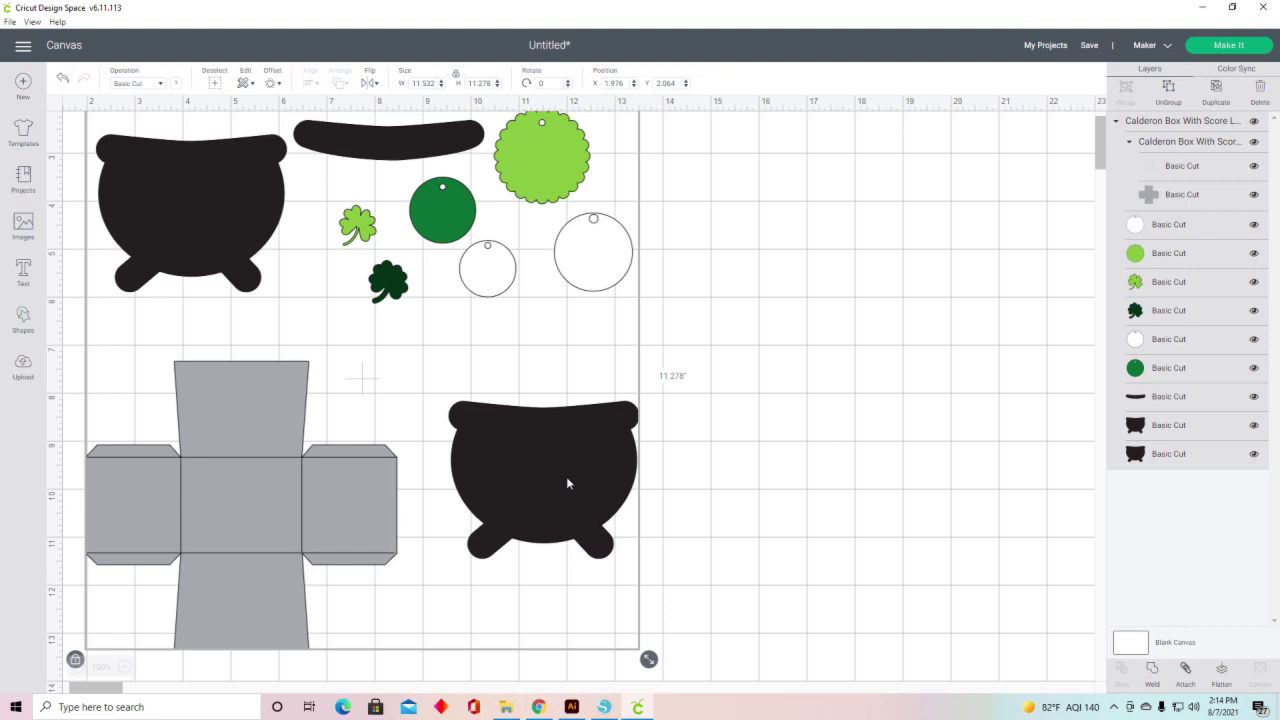
left_click_drag(566, 476, 618, 479)
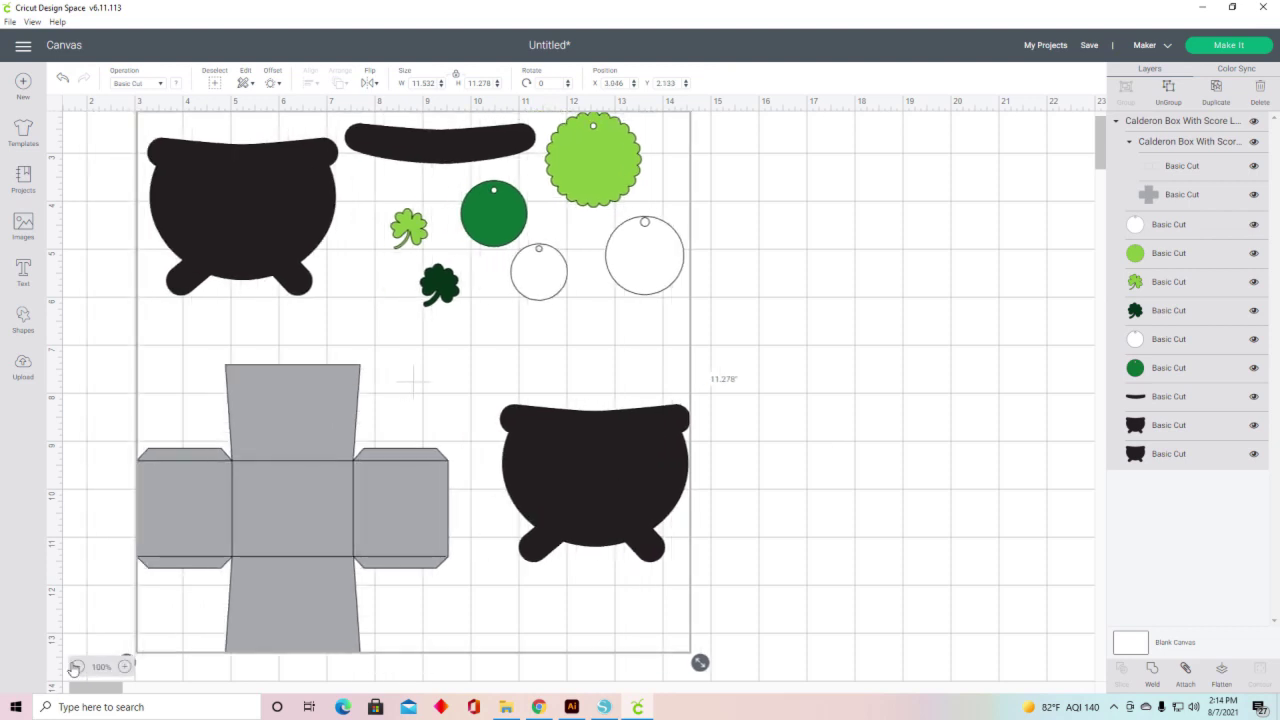
scroll(396, 500, "up", 2)
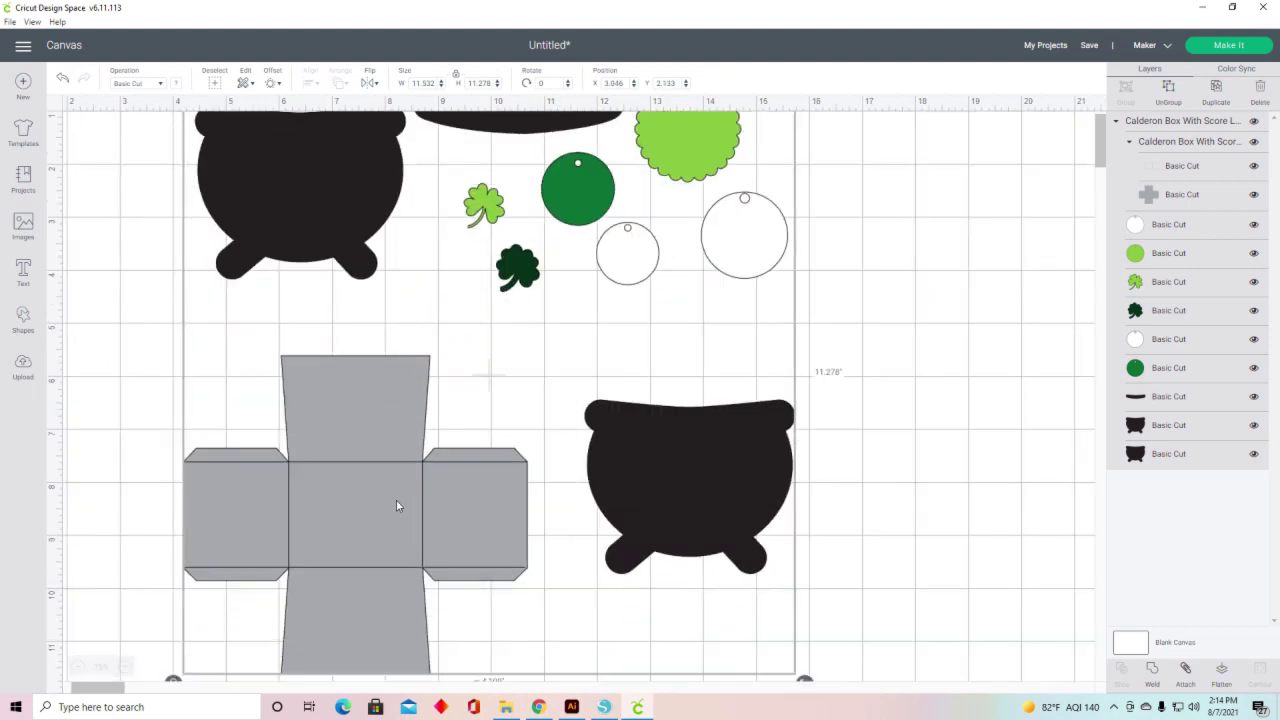
Ungroup the cauldron design into separate layers and shift the grey box net left.
left_click(408, 466)
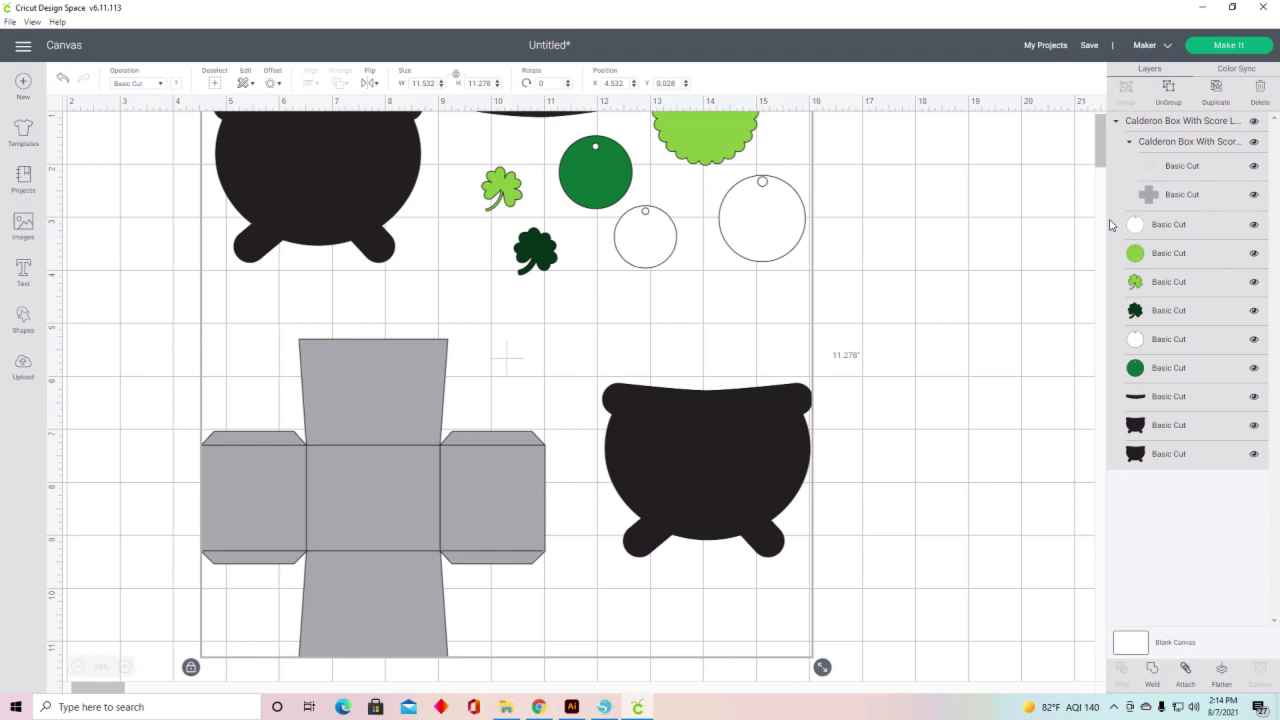
left_click(1168, 90)
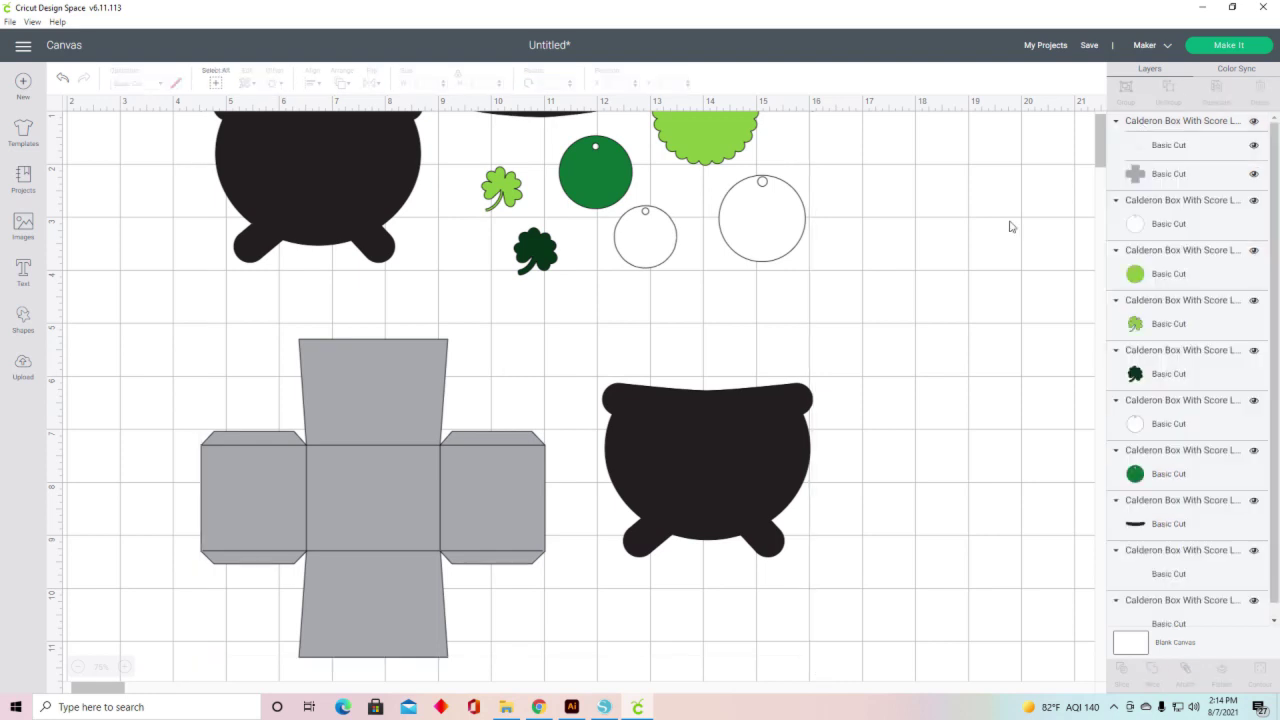
left_click_drag(462, 518, 393, 496)
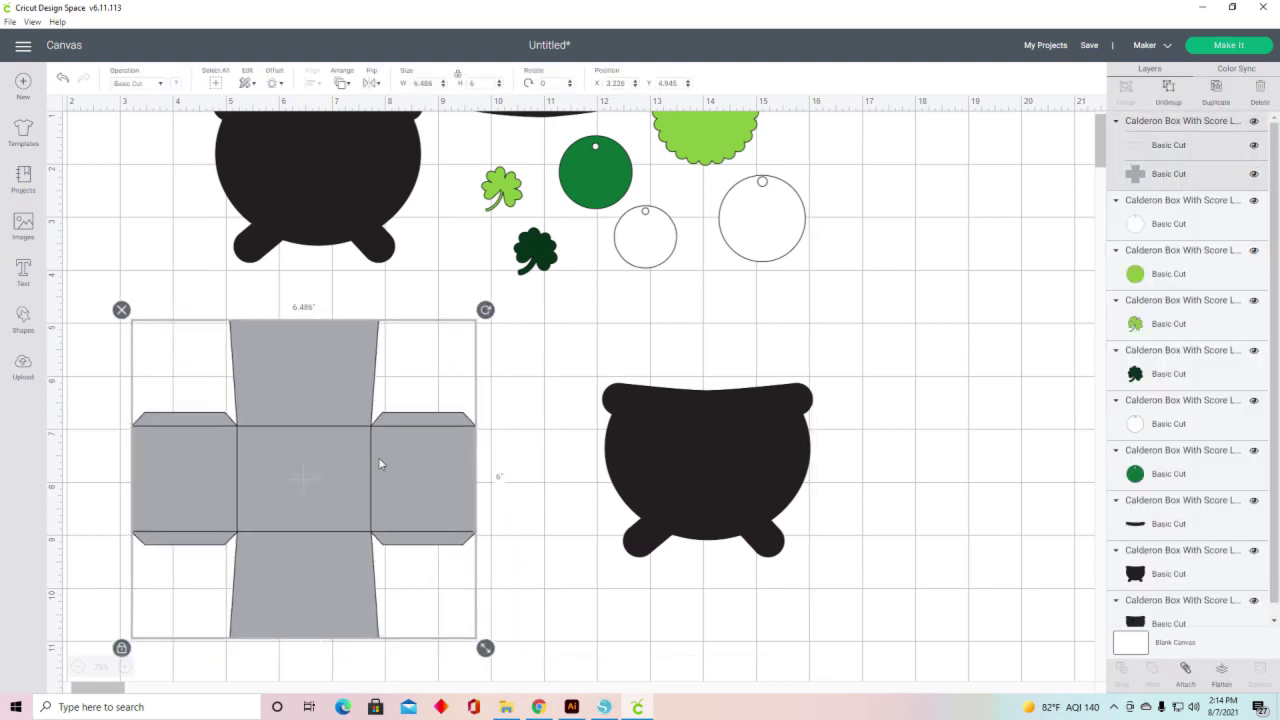
left_click(1228, 47)
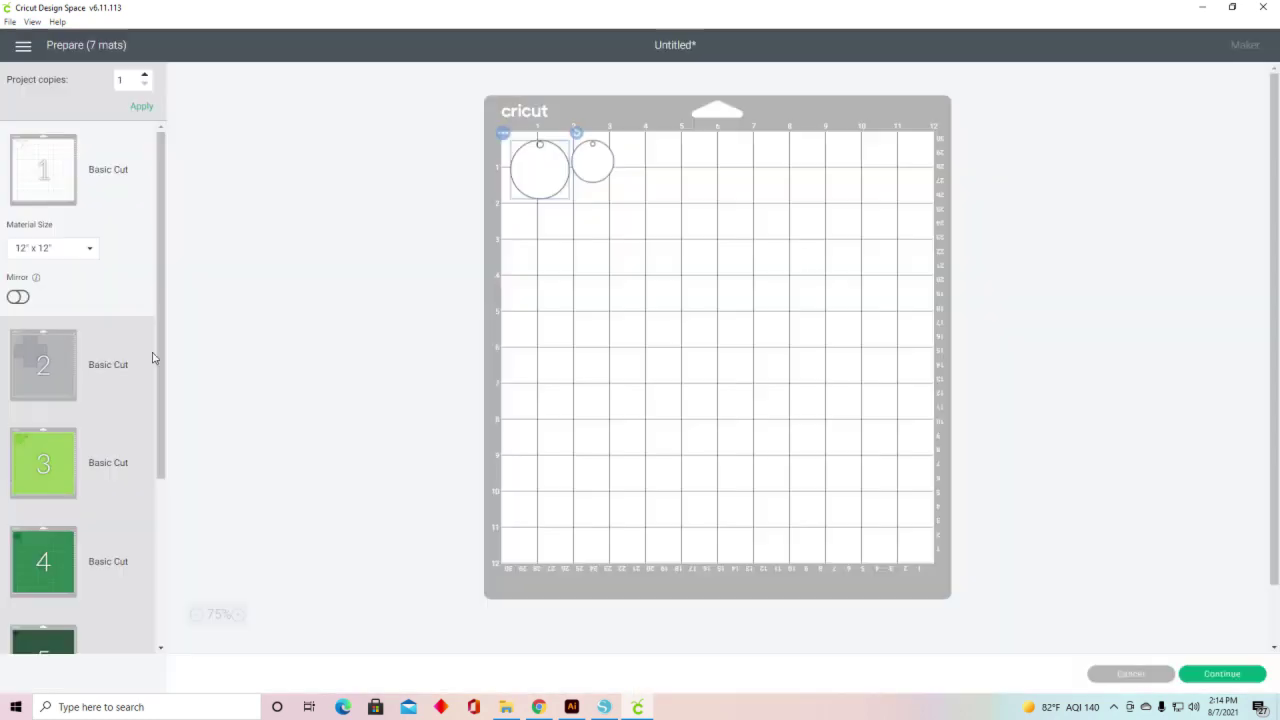
left_click(40, 357)
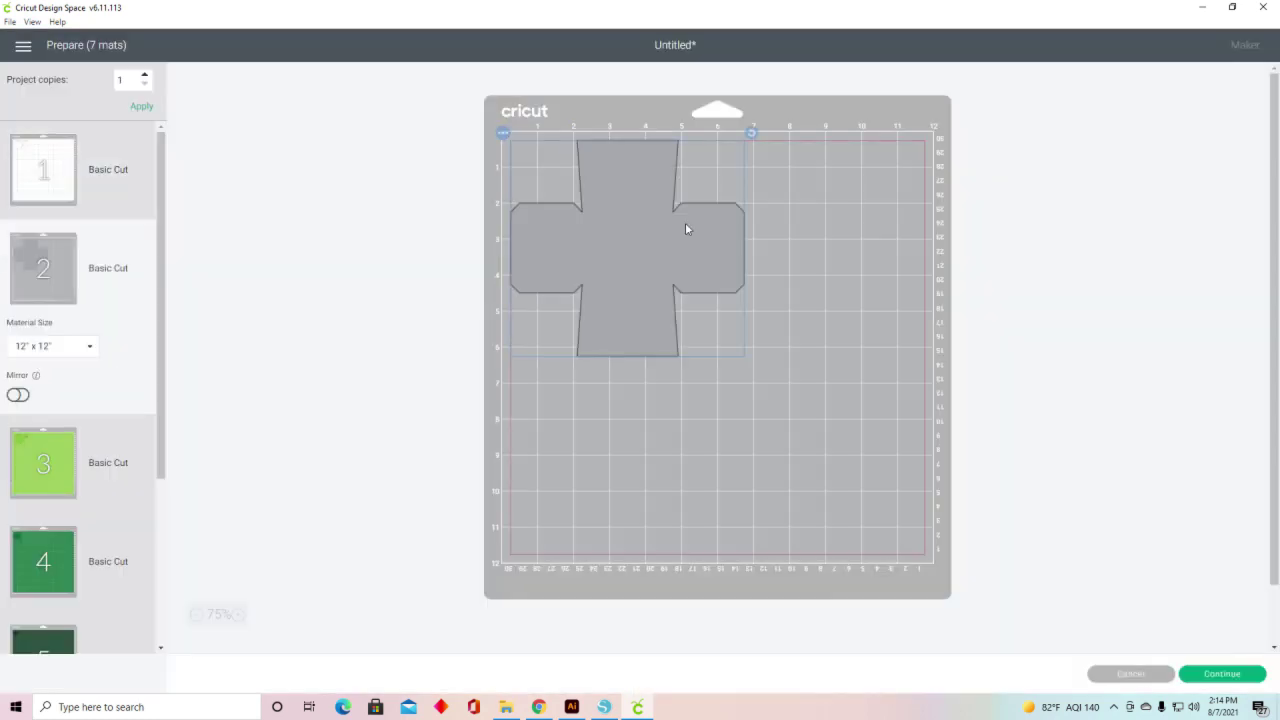
left_click_drag(165, 420, 163, 600)
left_click(34, 497)
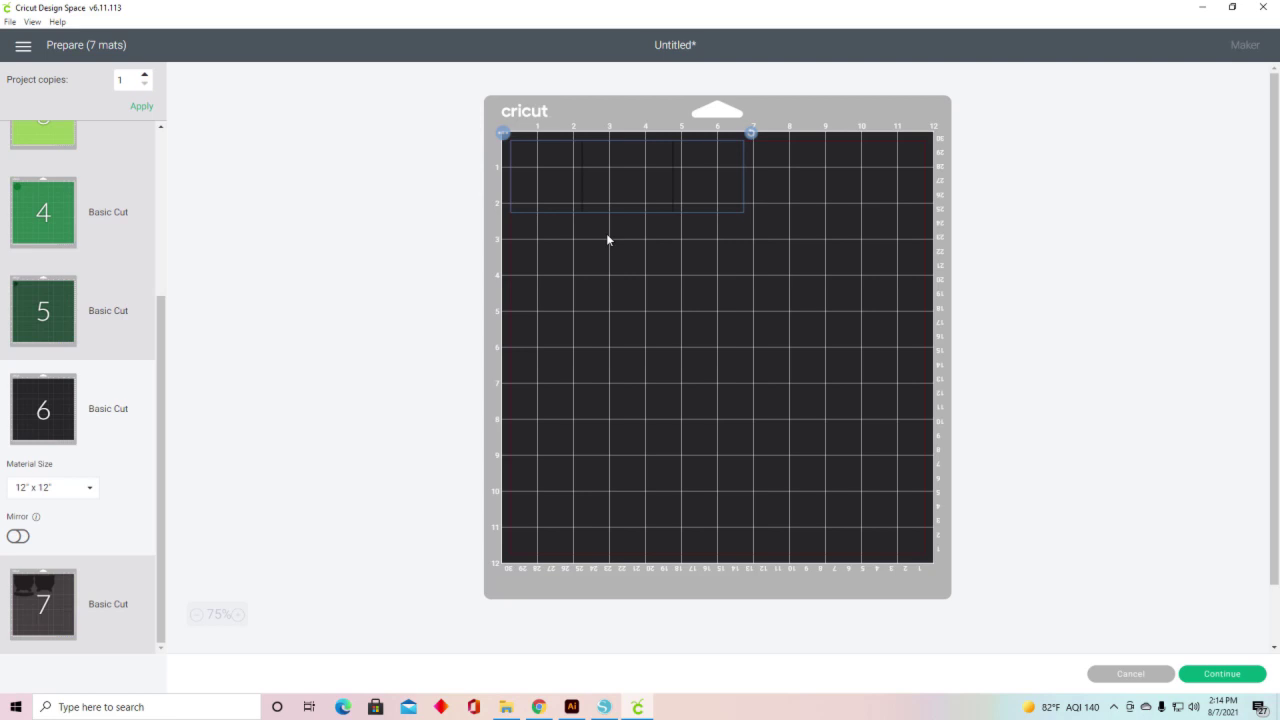
left_click(1147, 677)
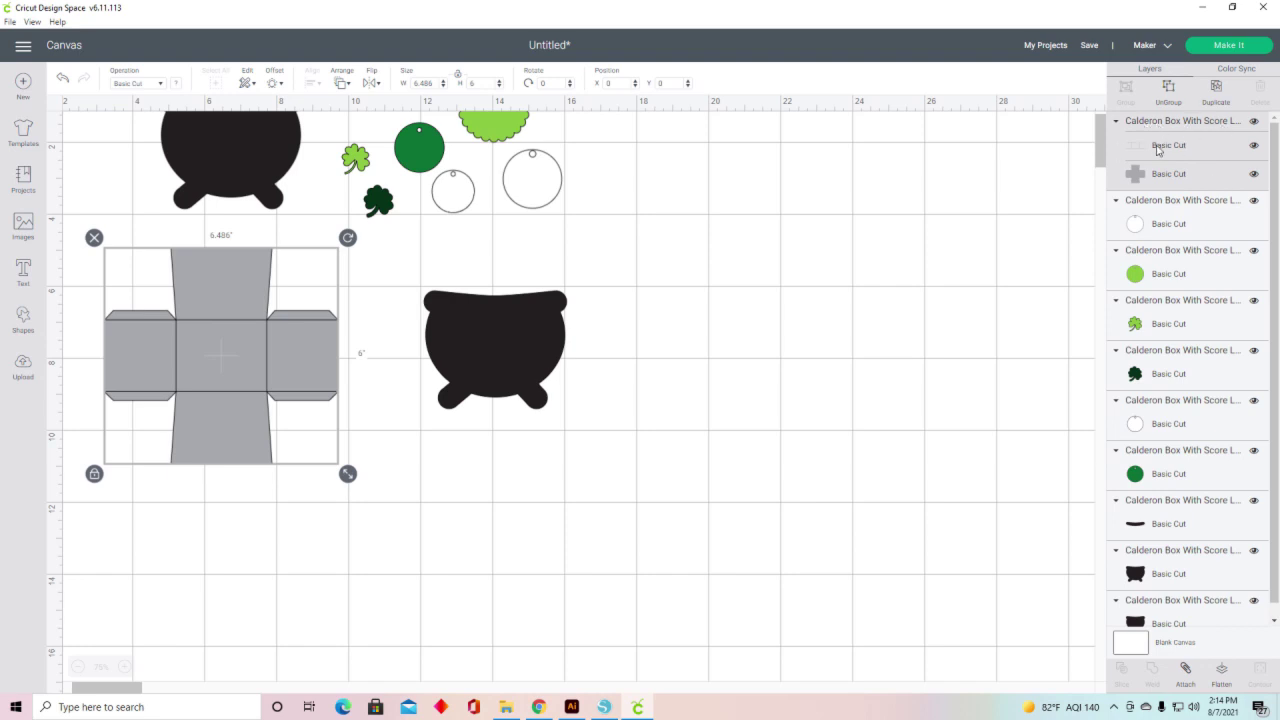
Change the fold-line layer's Operation to Score, keep the outline as Basic Cut, and select the box group.
left_click(1171, 147)
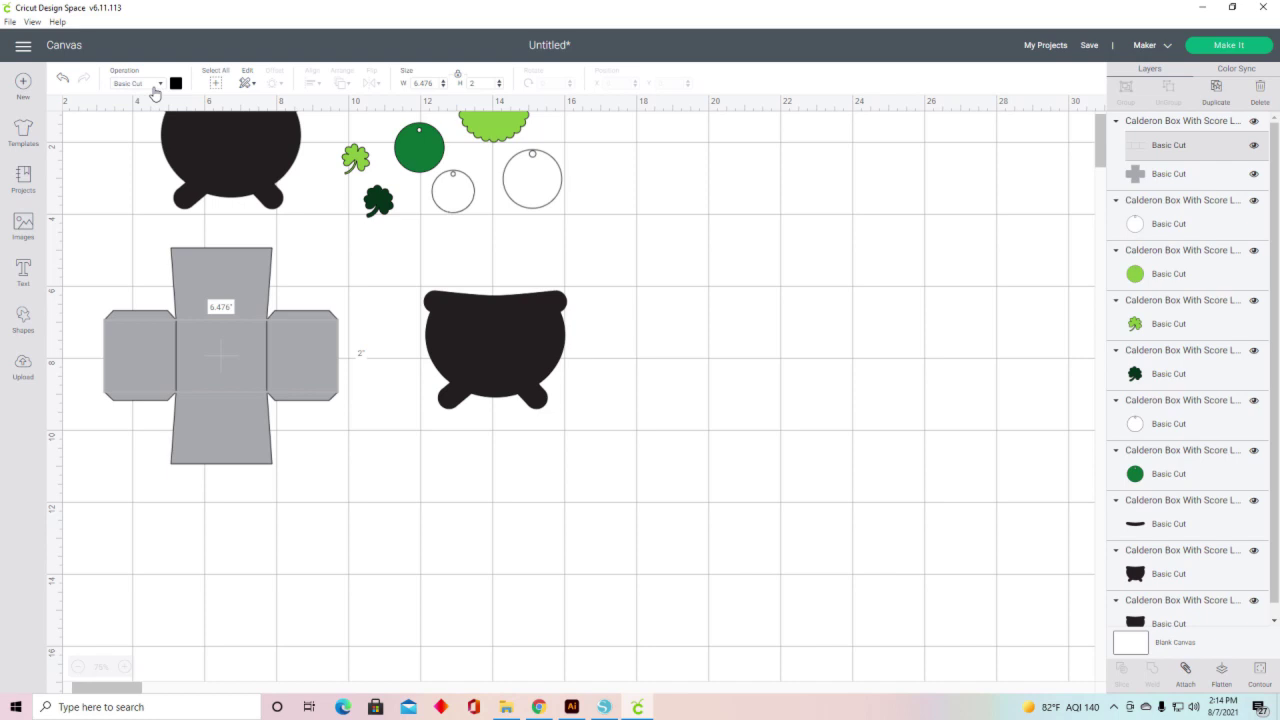
left_click(161, 88)
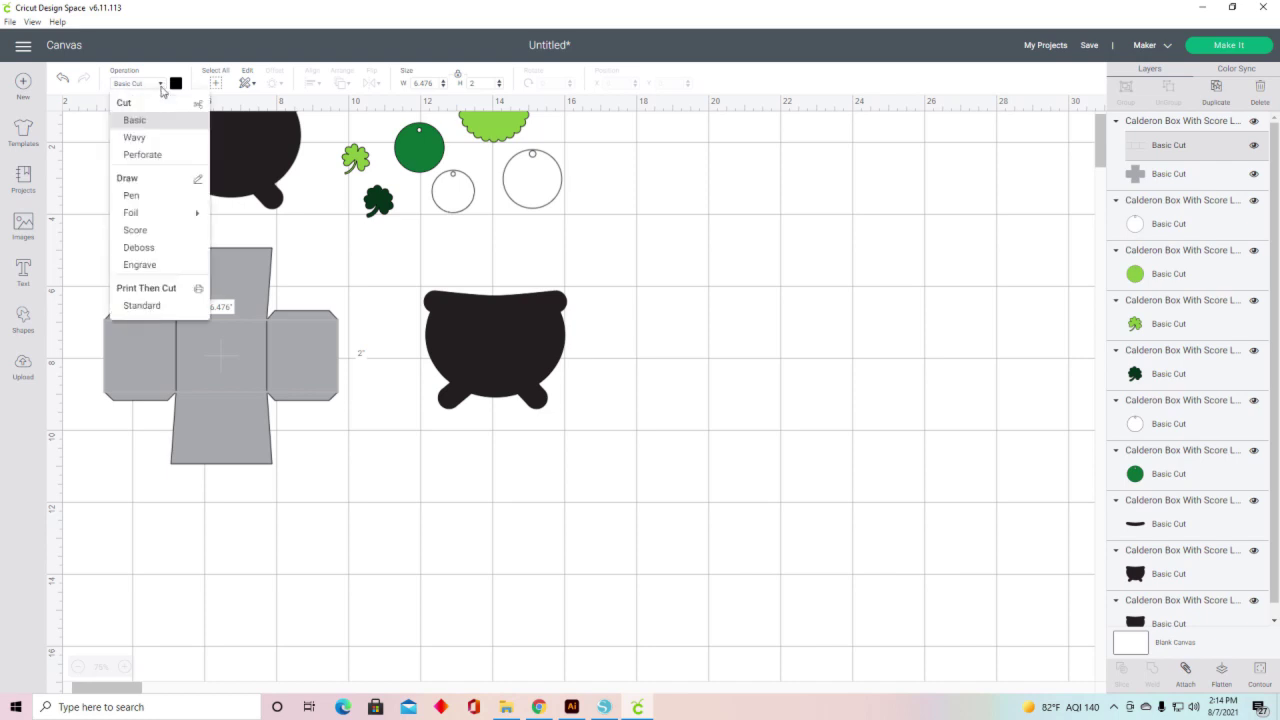
left_click(151, 232)
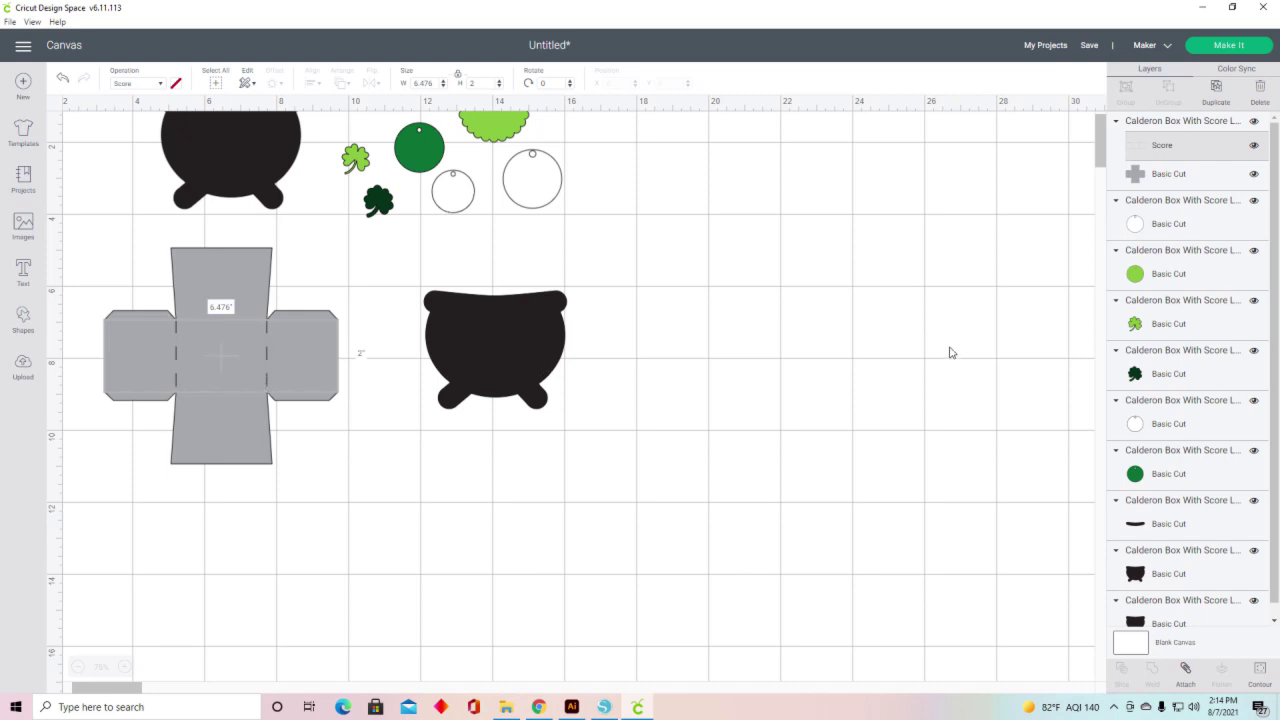
left_click(1182, 126)
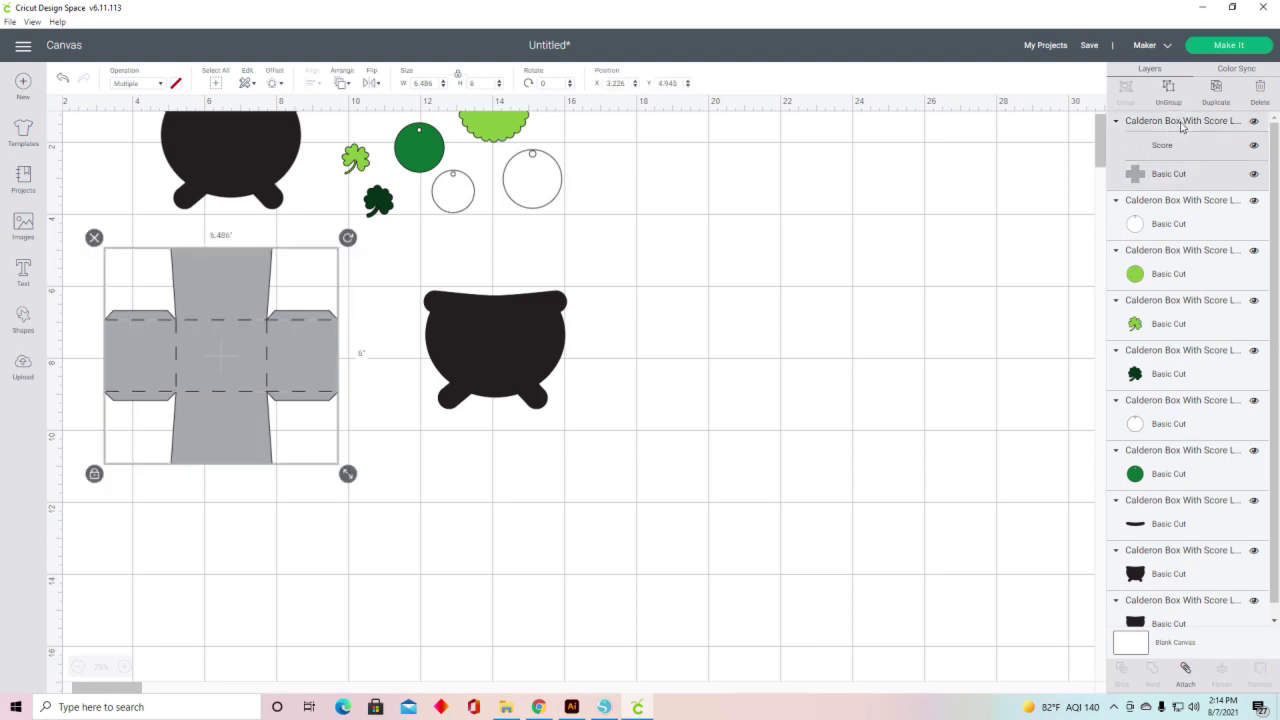
Attach the score lines to the box outline and confirm both appear on mat 2 in Prepare.
left_click(1187, 676)
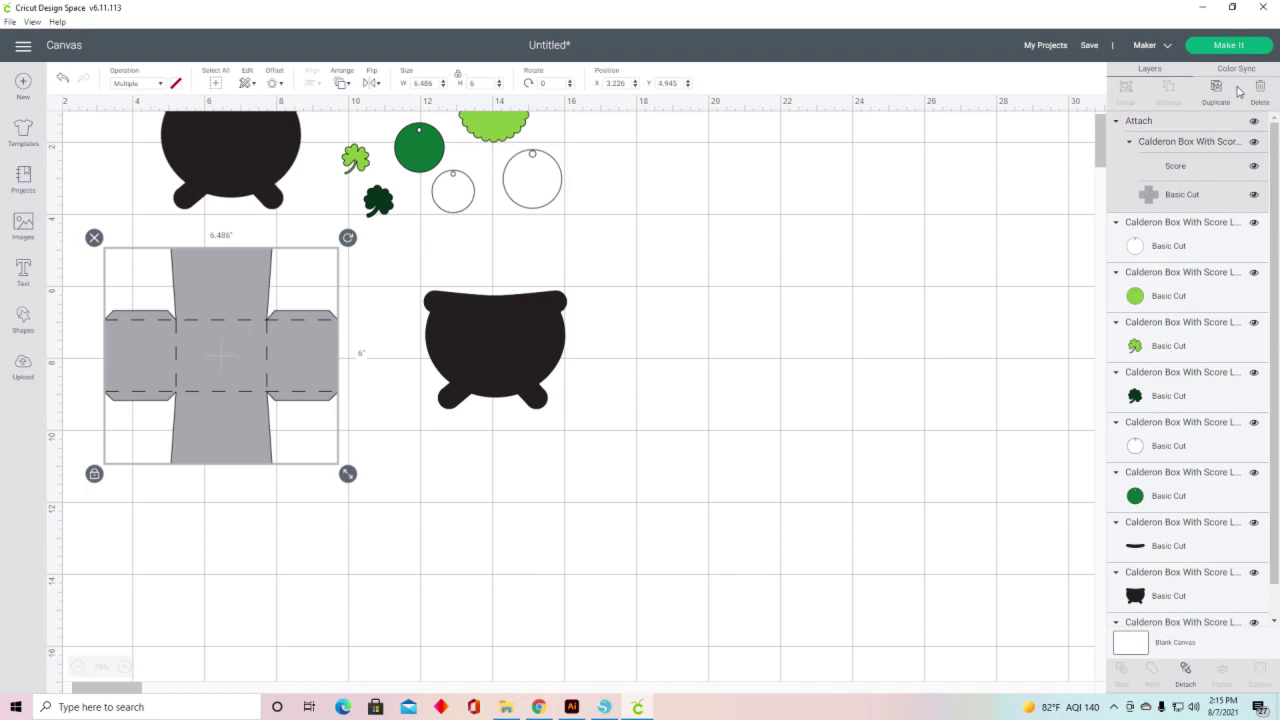
left_click(1236, 49)
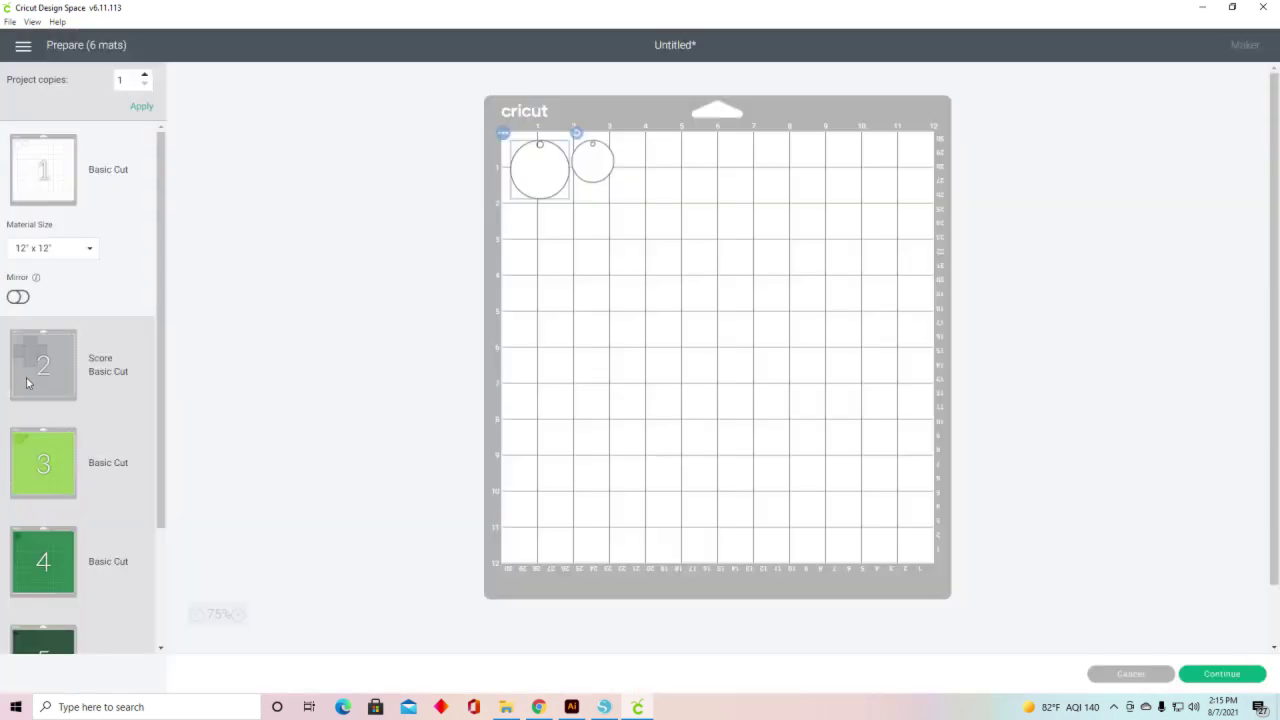
left_click(48, 364)
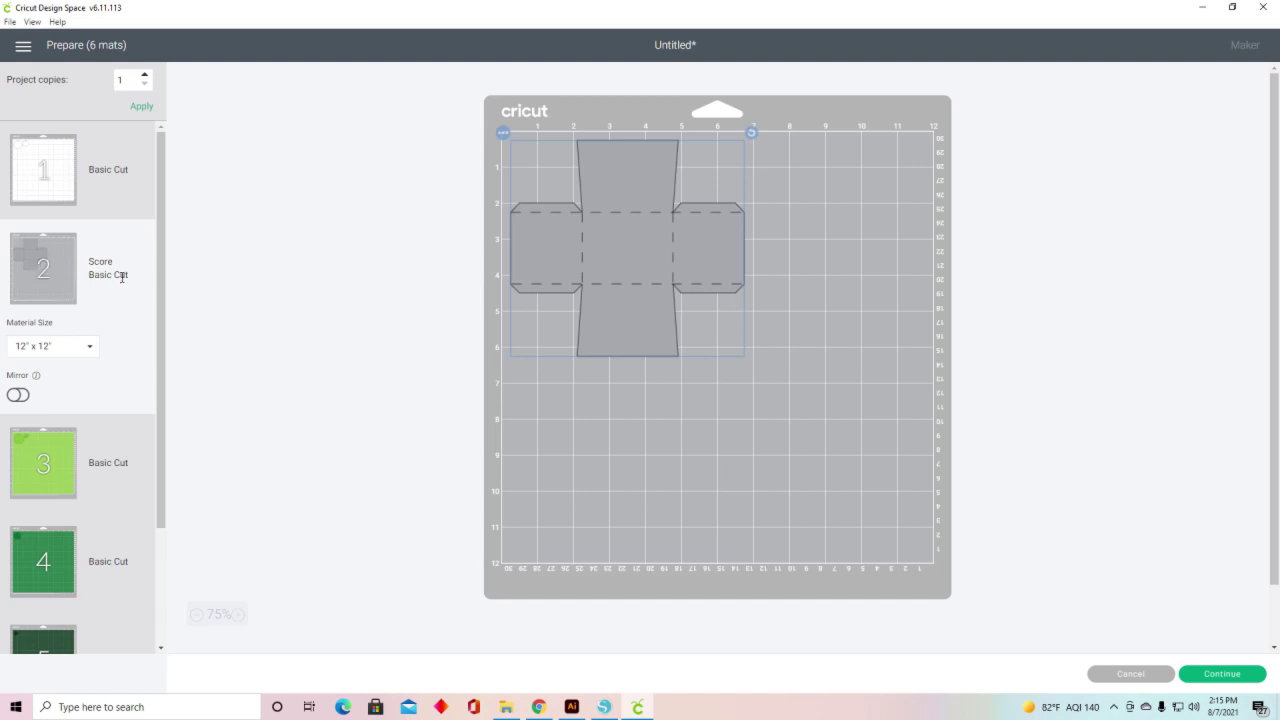
left_click(1130, 678)
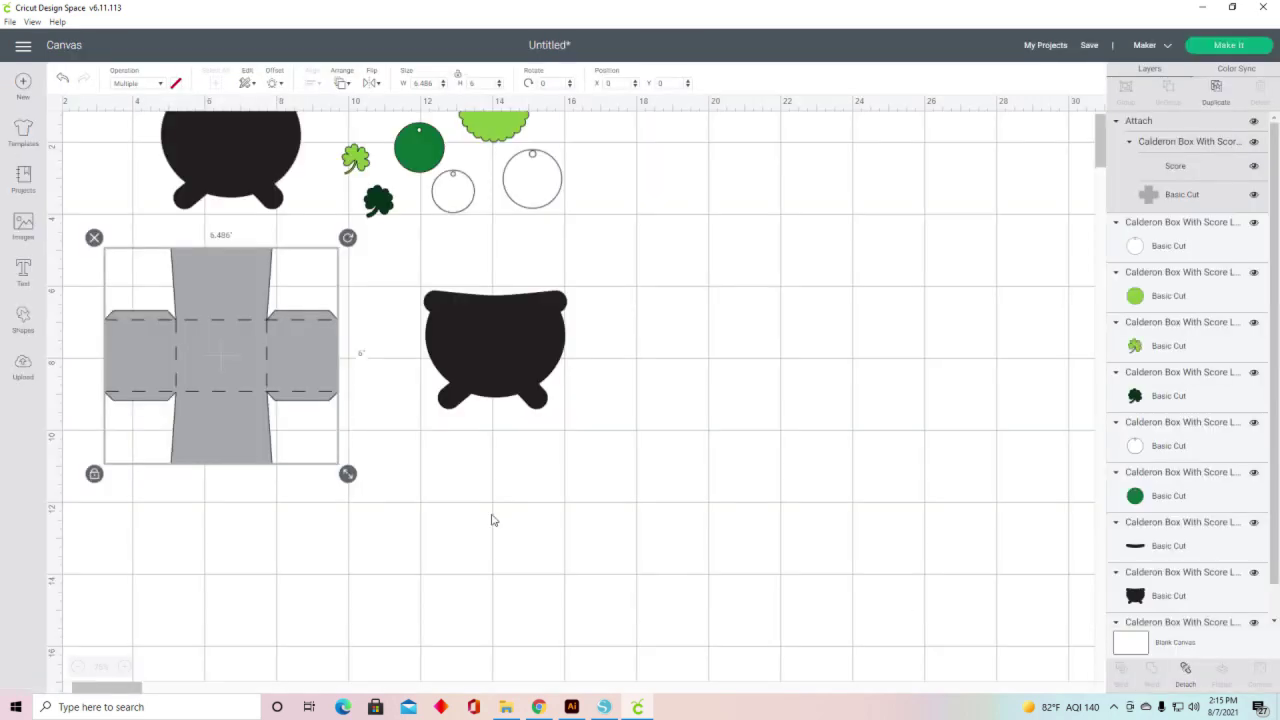
Clear the canvas by selecting all objects and deleting them.
left_click(806, 446)
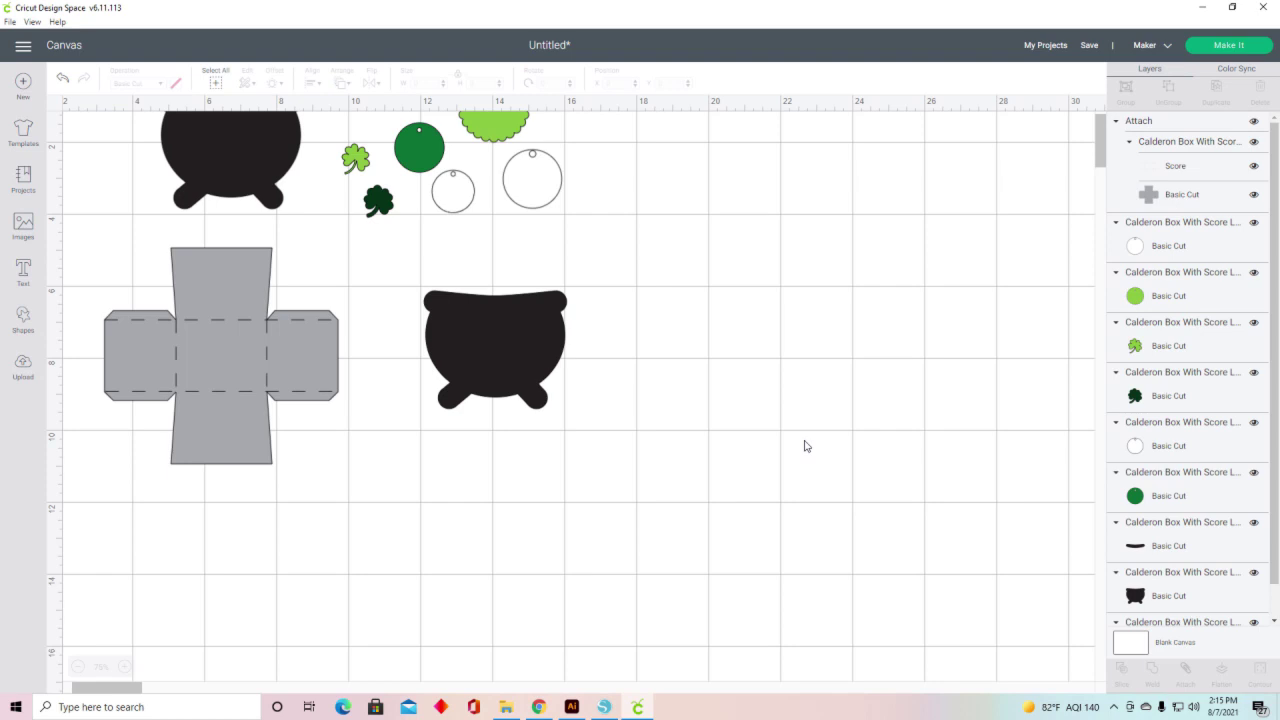
key("ctrl+a")
key("Delete")
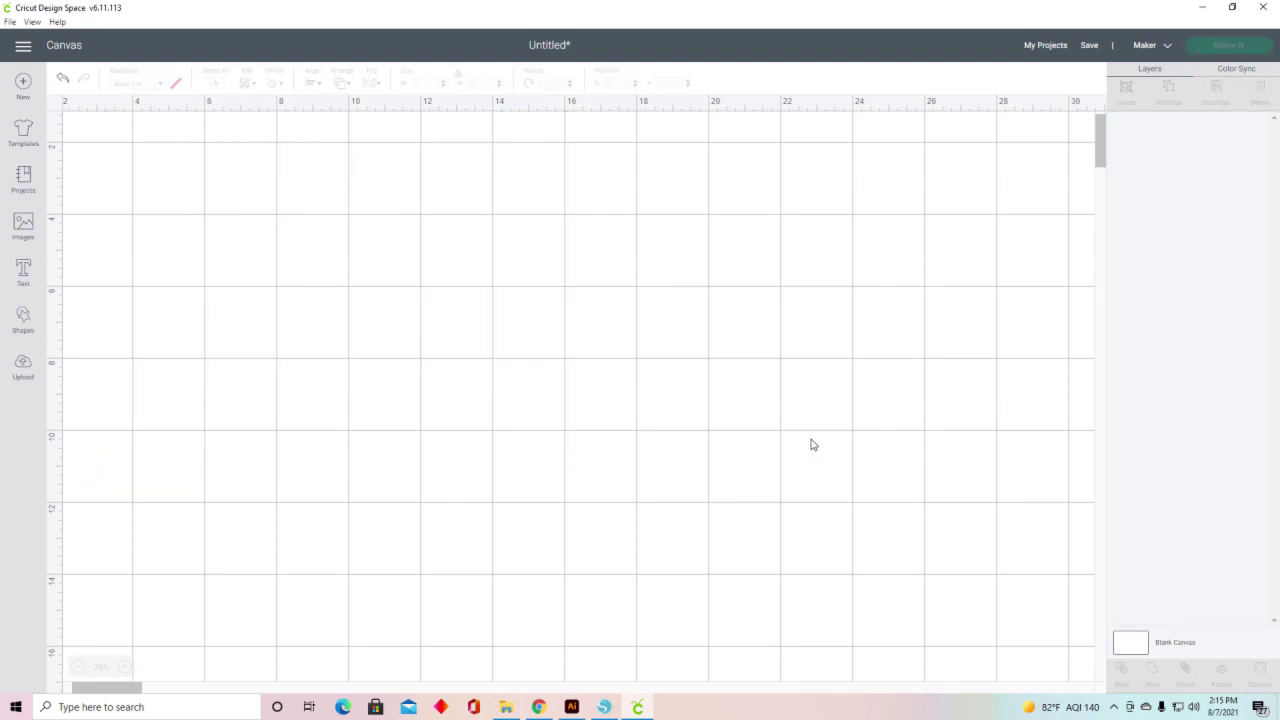
Upload the Calderon Box with Perforation lines SVG and insert it onto the canvas.
left_click(27, 369)
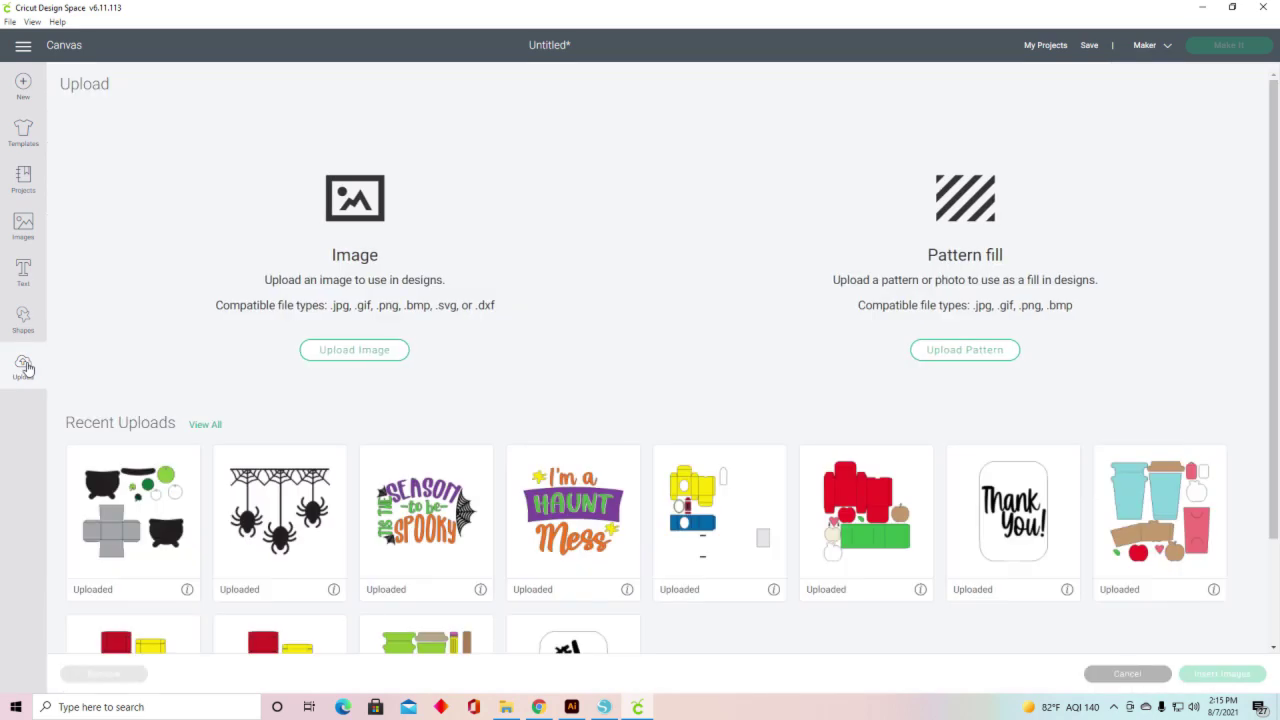
left_click(357, 358)
left_click(506, 707)
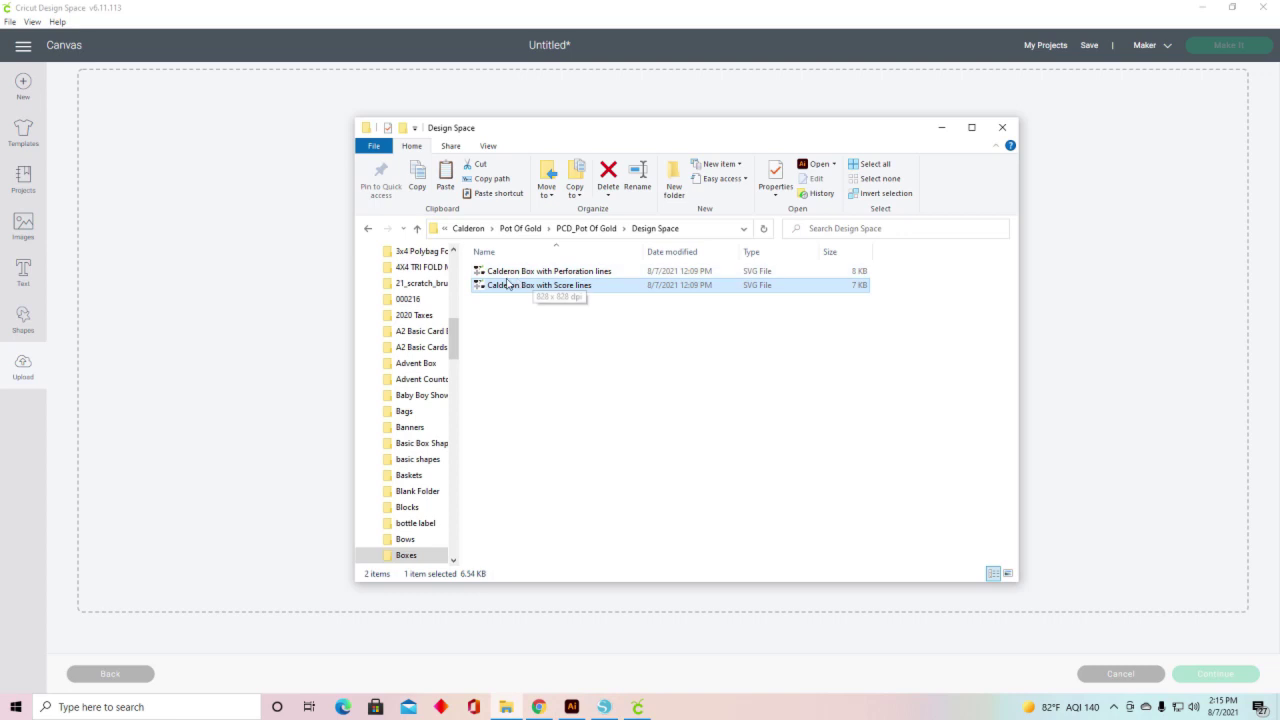
left_click(585, 274)
left_click_drag(585, 277, 210, 262)
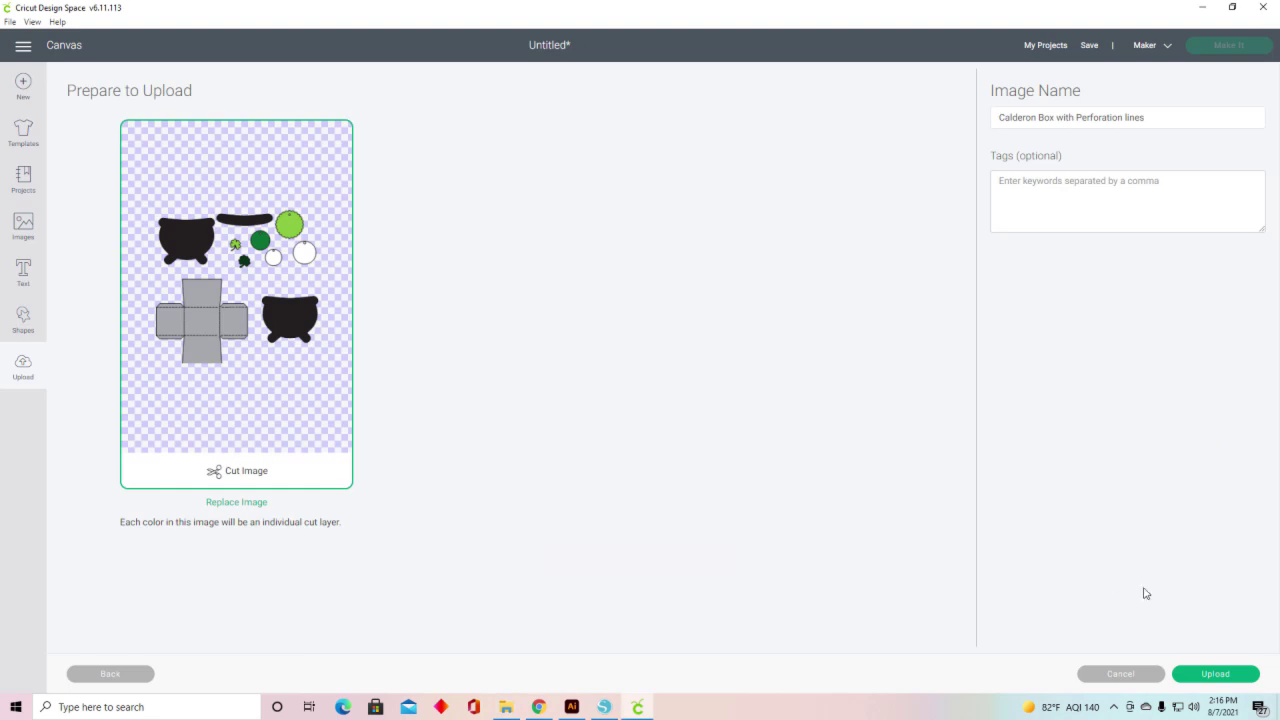
left_click(1214, 676)
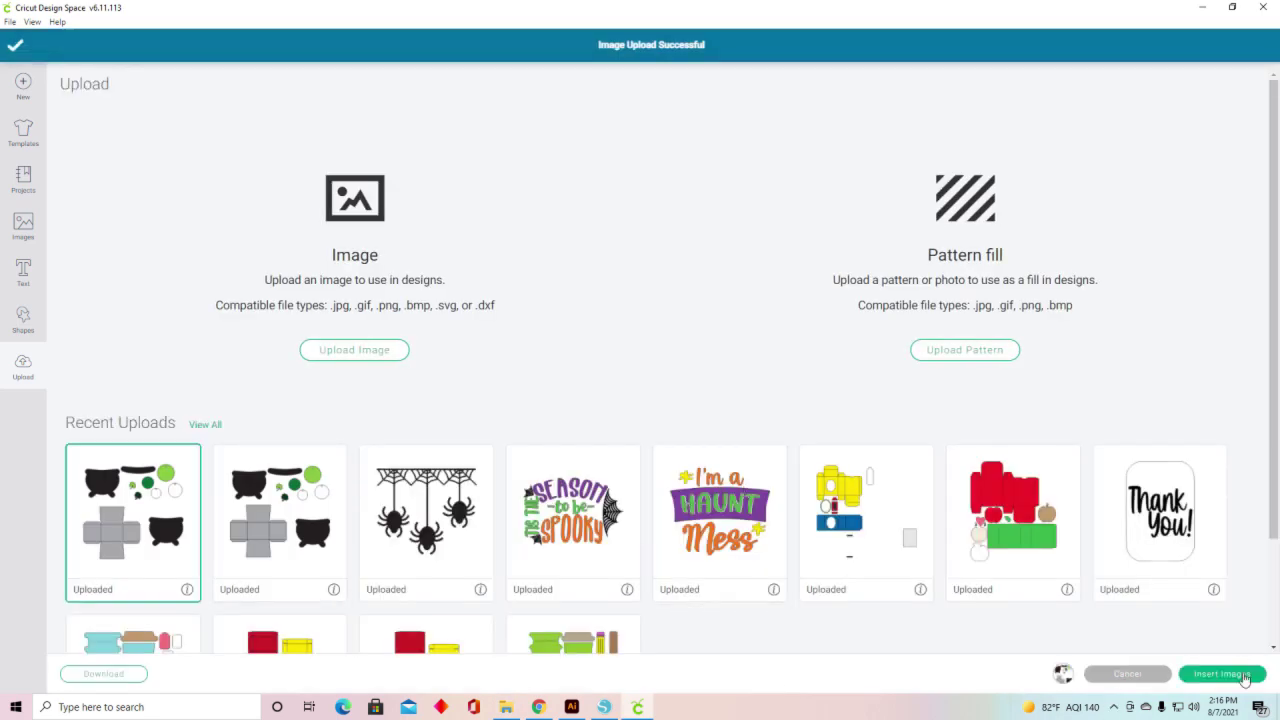
left_click(1222, 674)
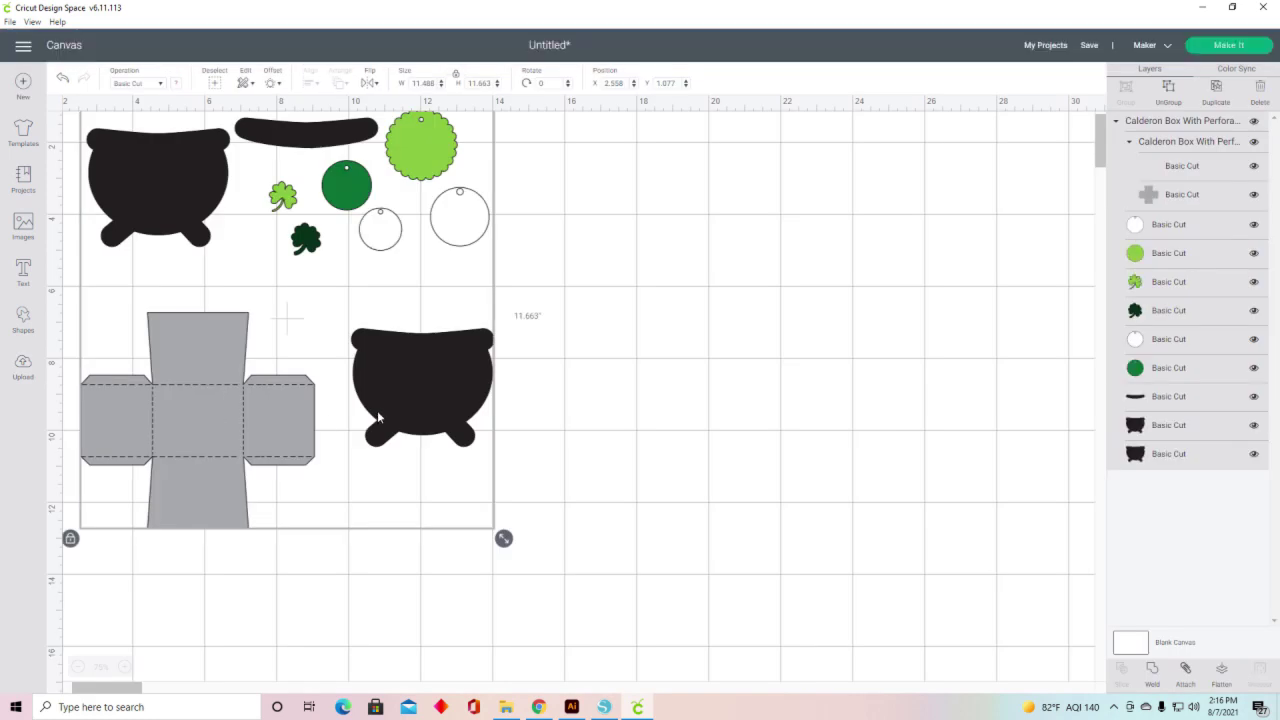
Drag the perforation box design slightly right and down, then deselect it.
left_click_drag(410, 398, 479, 432)
left_click(795, 349)
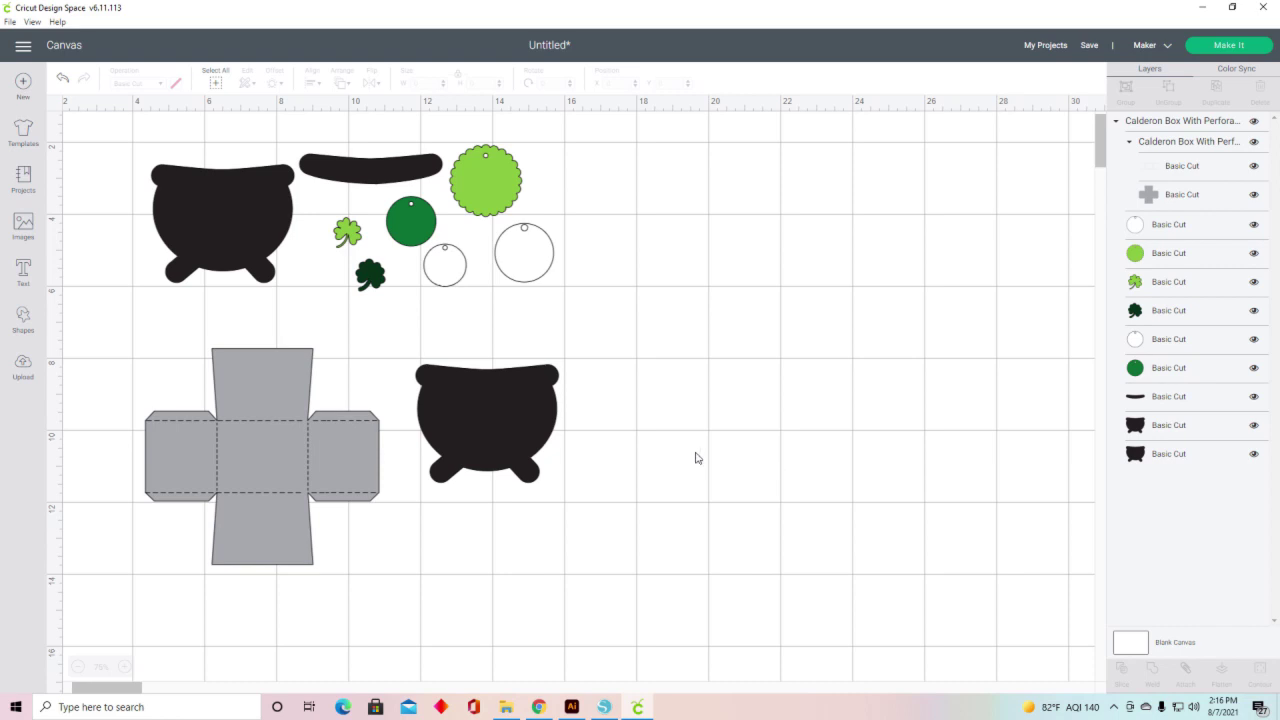
Ungroup the perforation design and attach its perforation lines to the grey box outline.
key("ctrl+a")
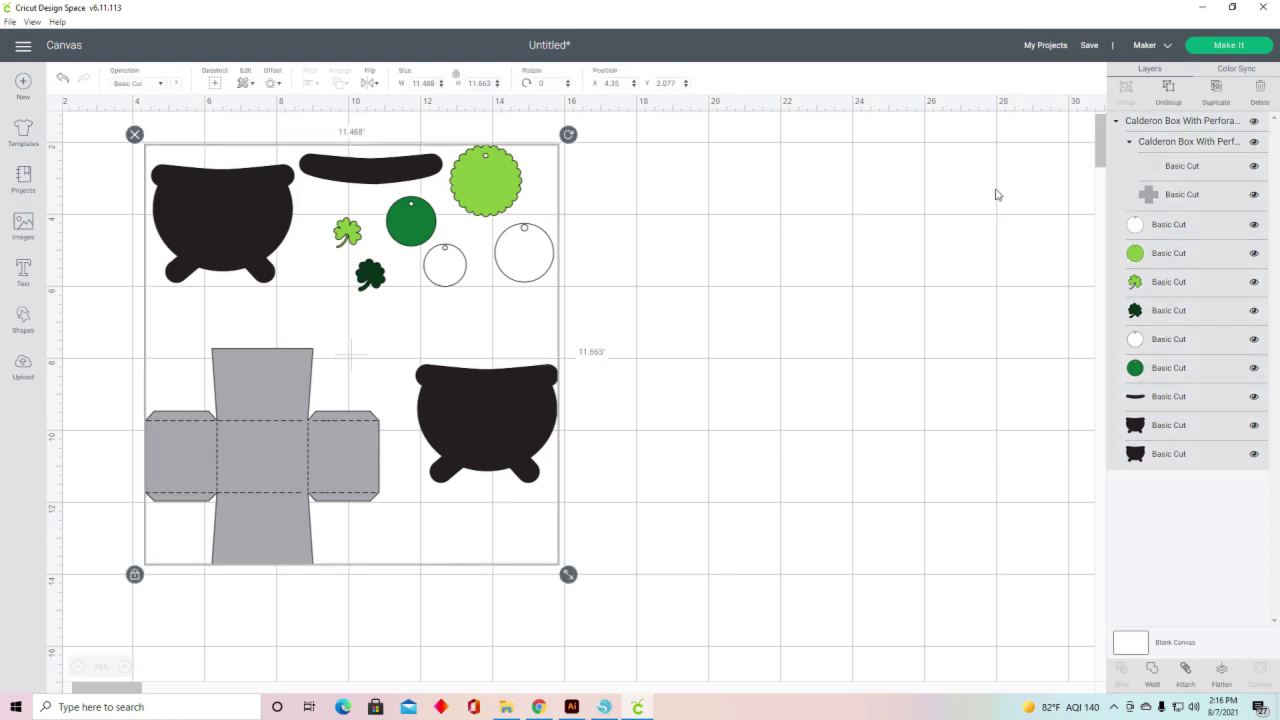
left_click(1168, 95)
left_click(873, 280)
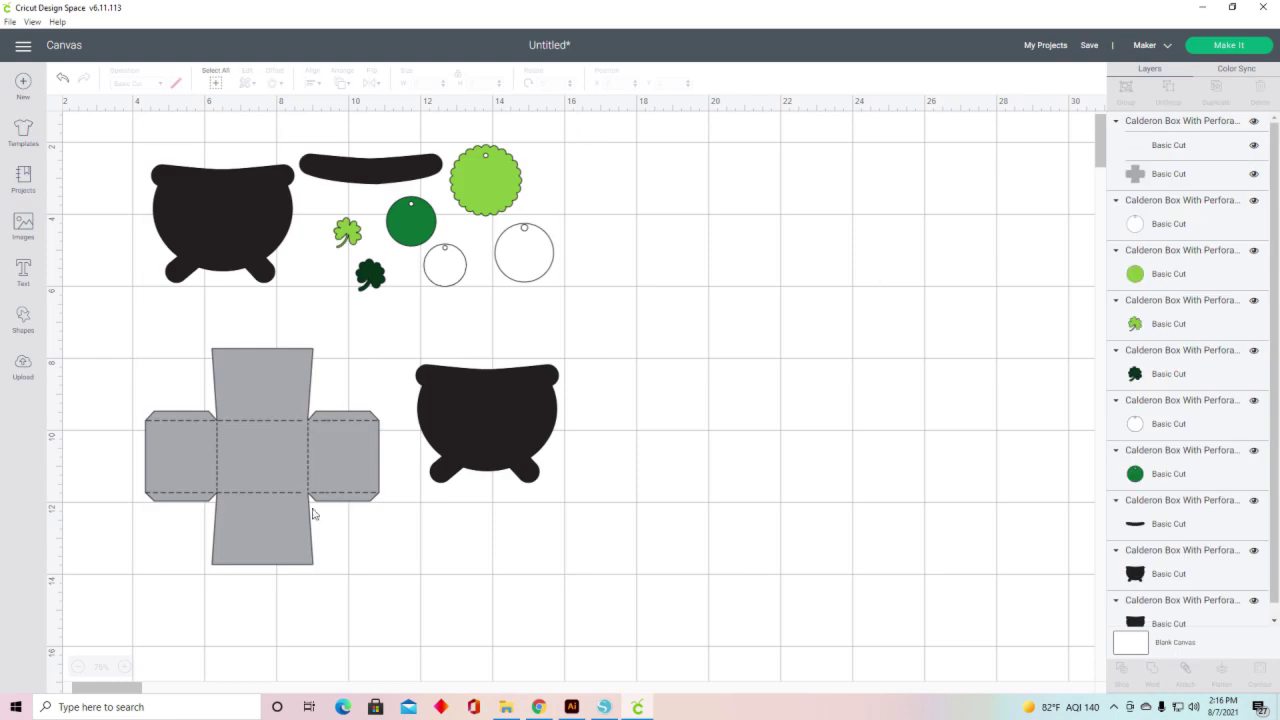
left_click(280, 458)
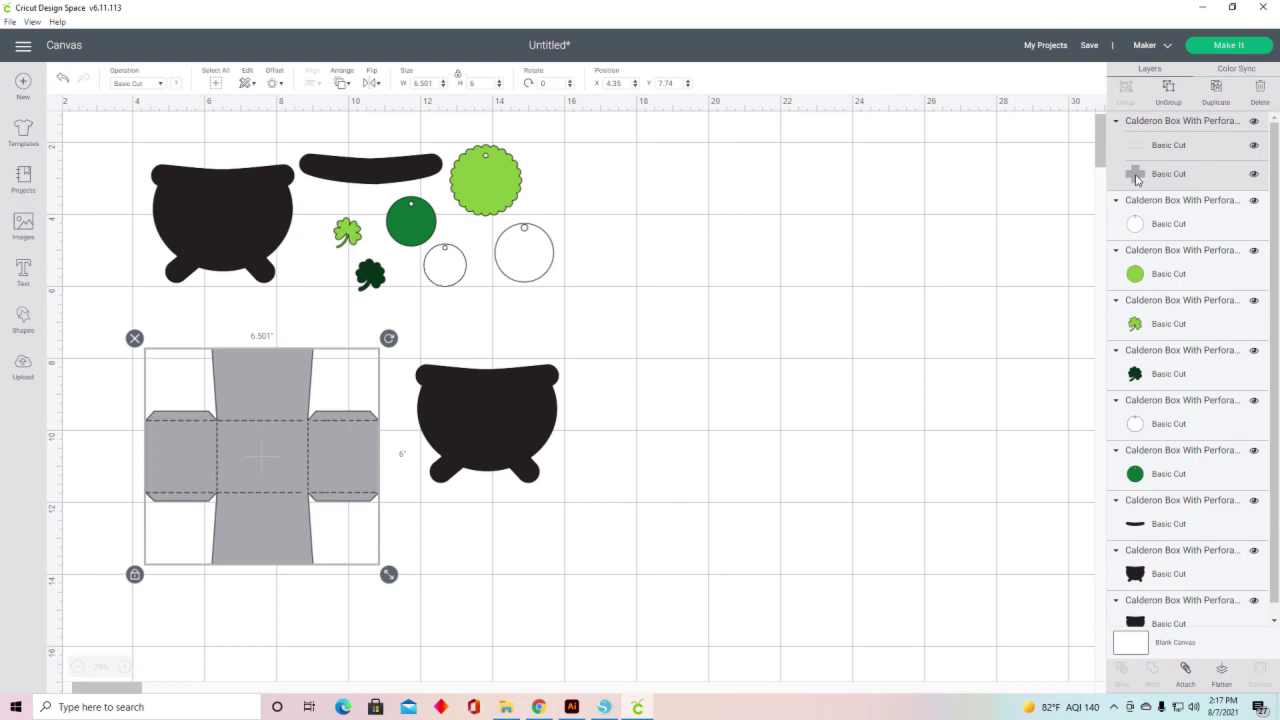
left_click(1185, 672)
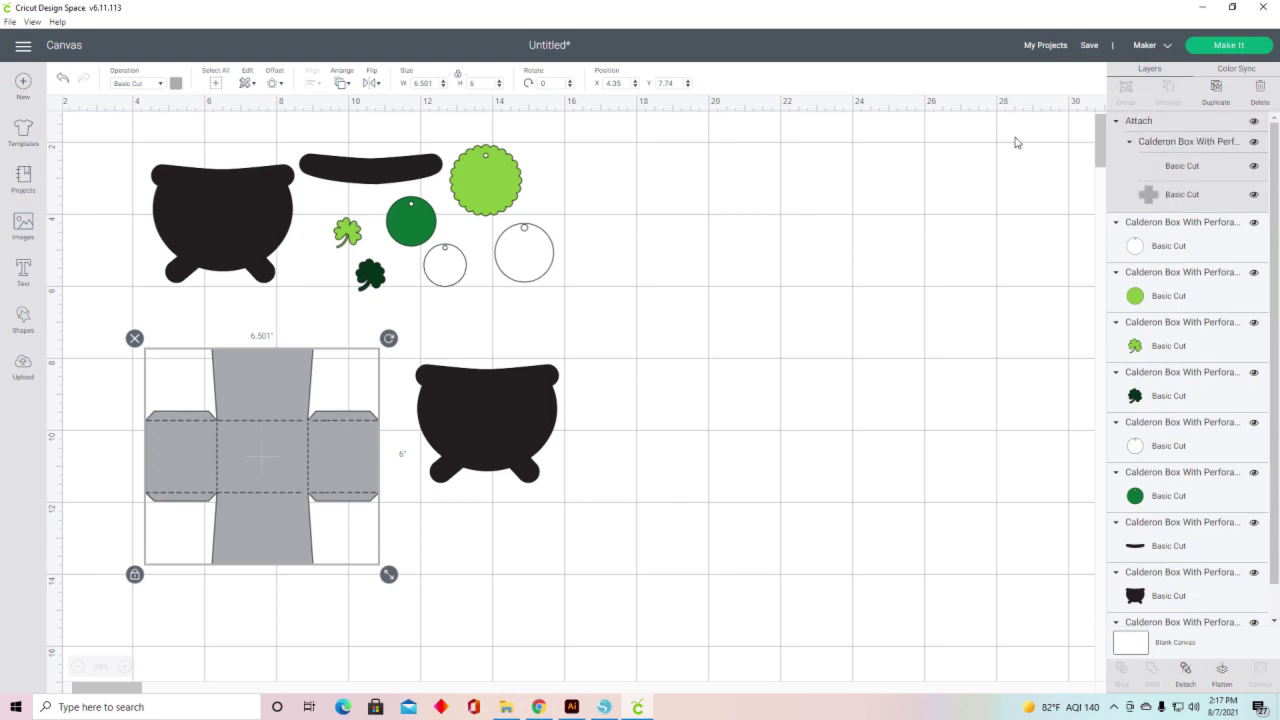
Preview mat 2 in Prepare, showing the box net and perforation lines as one Basic Cut.
left_click(1237, 45)
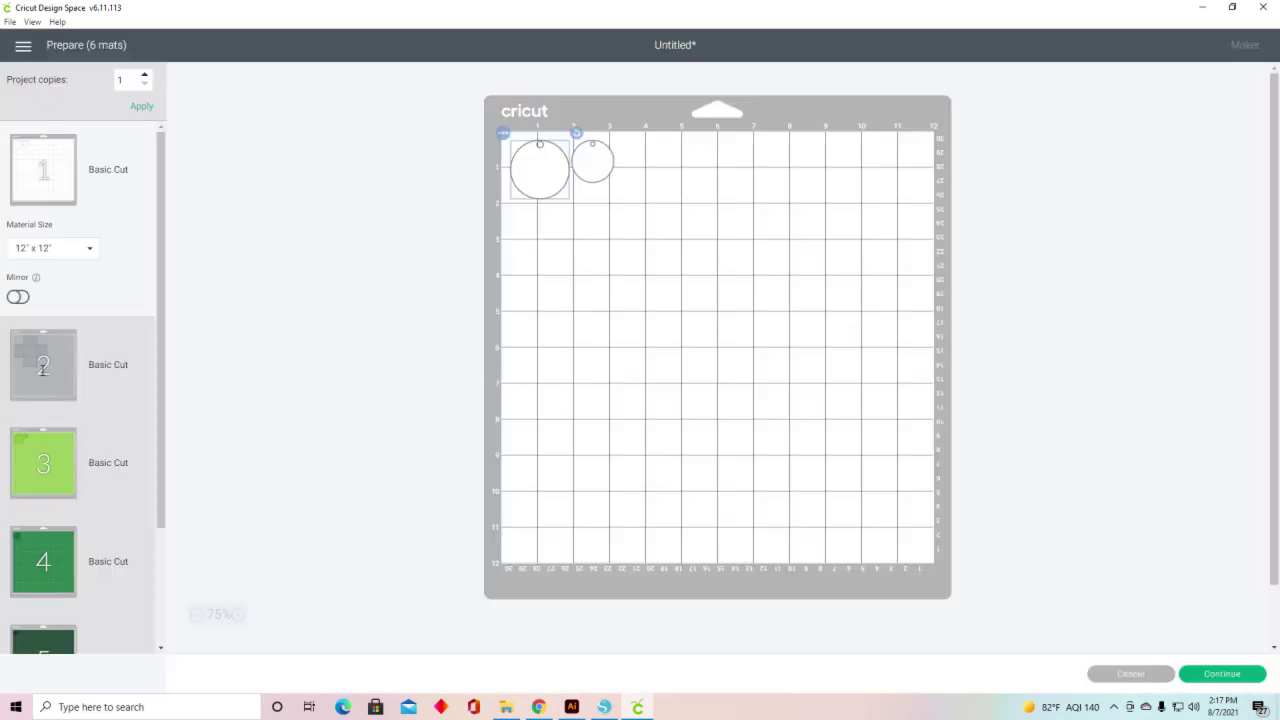
left_click(40, 372)
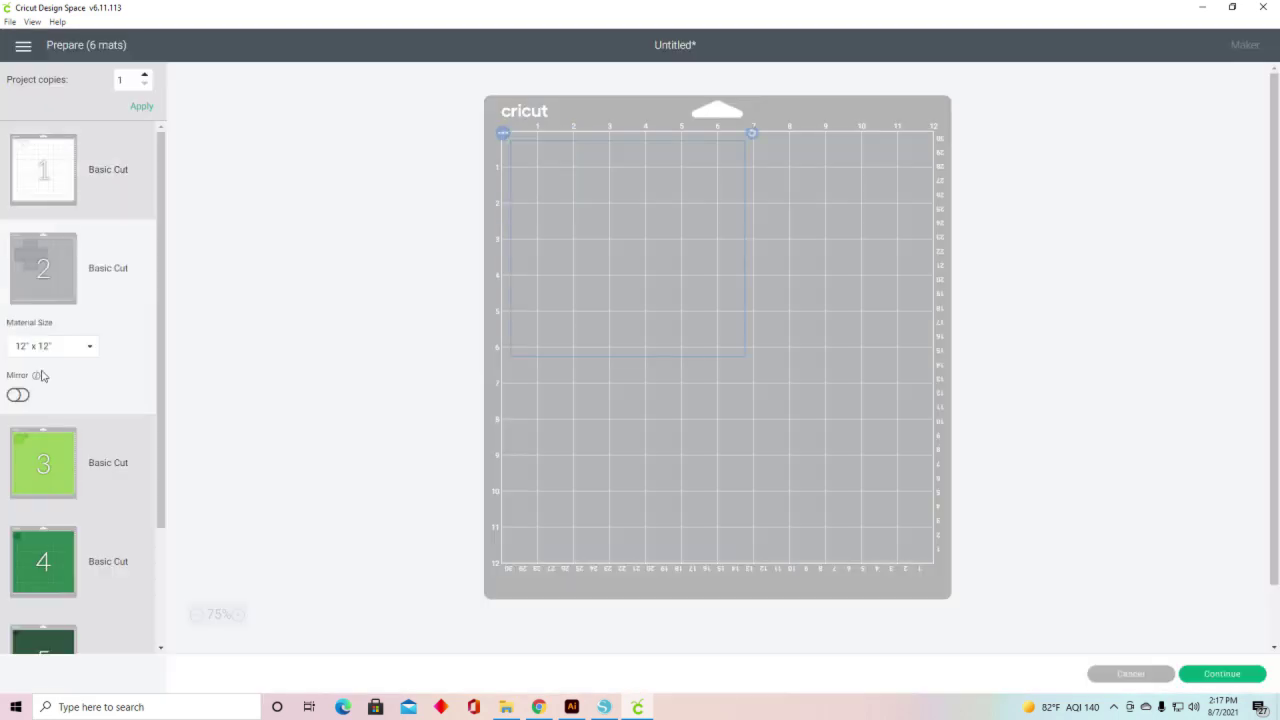